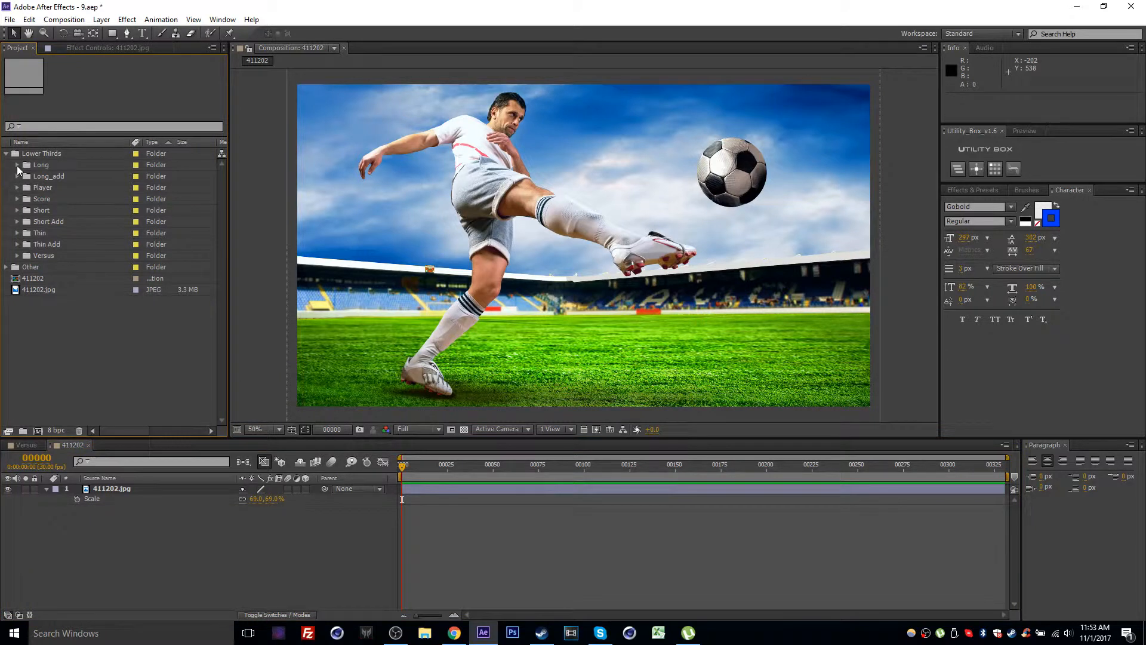
Step: Look over the subfolders of the Lower Thirds project folder, such as Long, Long_add, Player, Score, Short and Thin
left_click(16, 165)
left_click(17, 166)
left_click(6, 154)
left_click(6, 154)
left_click(71, 166)
left_click(56, 178)
left_click(56, 188)
left_click(58, 200)
left_click(59, 211)
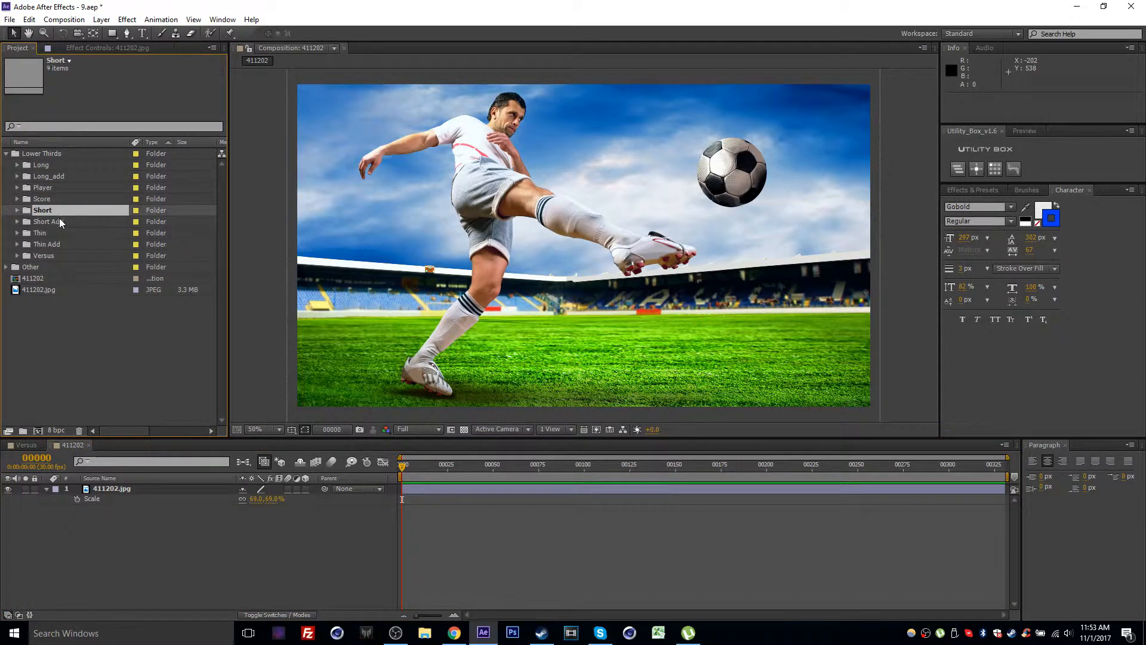
left_click(59, 220)
left_click(59, 231)
left_click(61, 243)
left_click(63, 222)
left_click(57, 189)
left_click(54, 166)
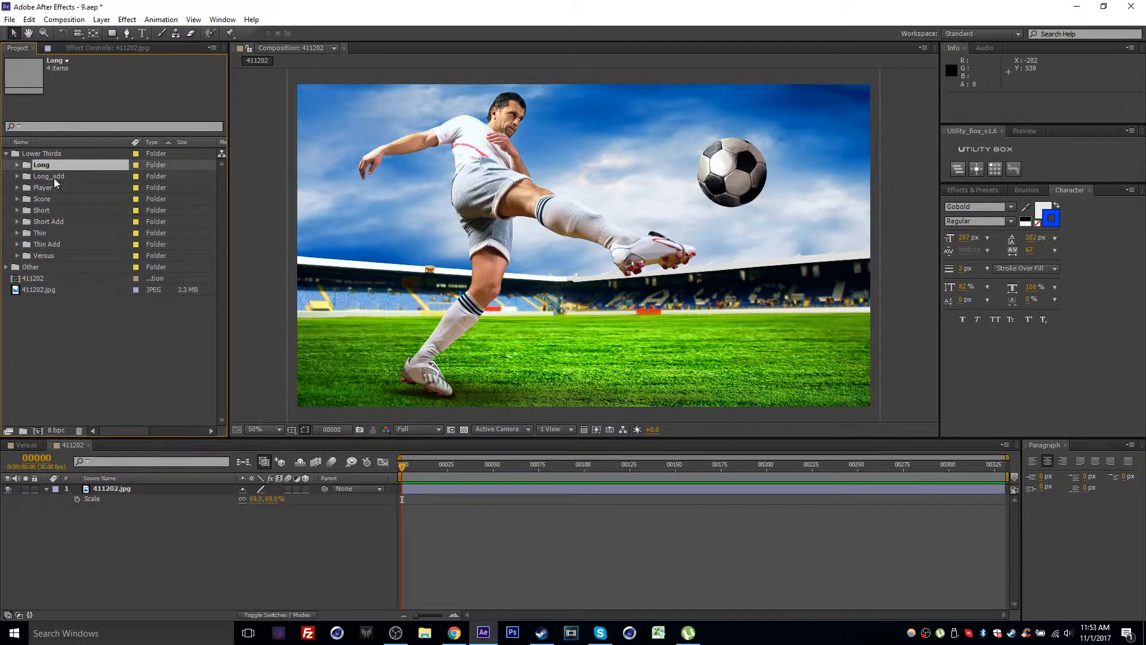
left_click(55, 187)
left_click(57, 198)
left_click(9, 191)
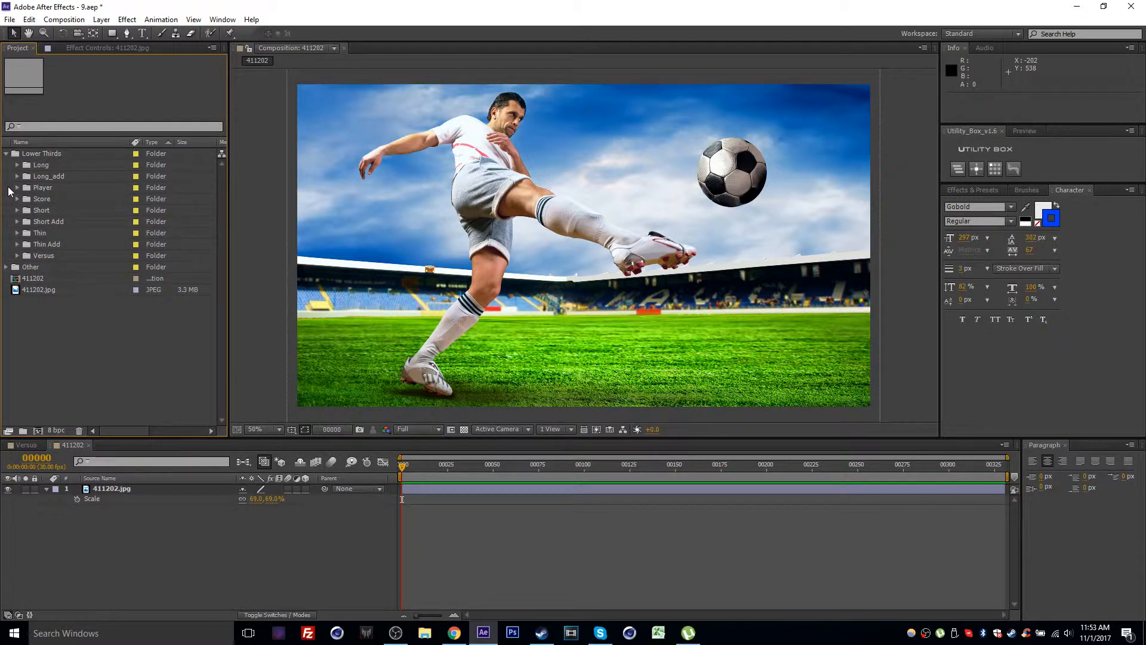
left_click(41, 176)
left_click(44, 165)
left_click(48, 188)
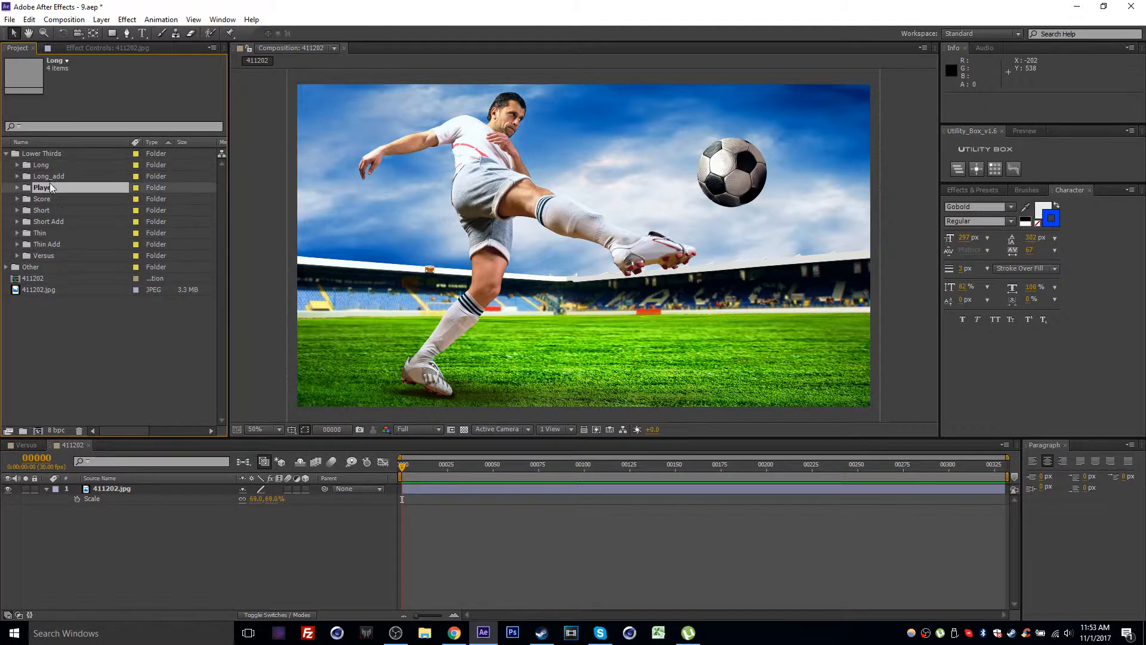
left_click(52, 199)
left_click(8, 175)
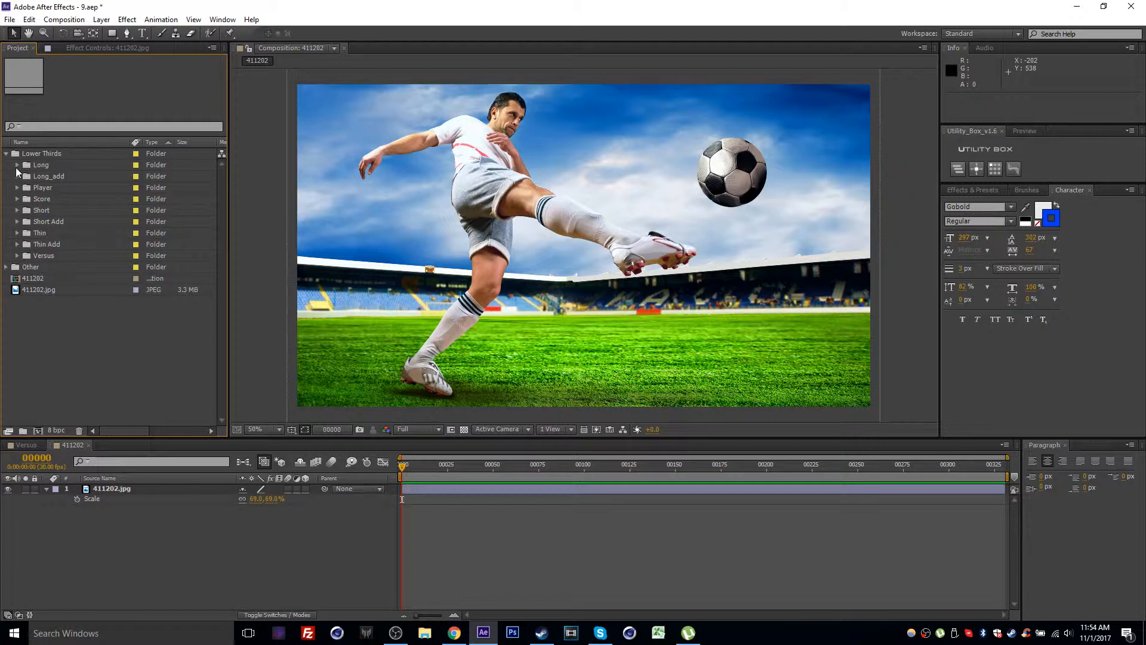
Step: Add the Long composition from the Long folder's Render subfolder to the 411202 timeline above 411202.jpg, and view it at frame 39
left_click(80, 168)
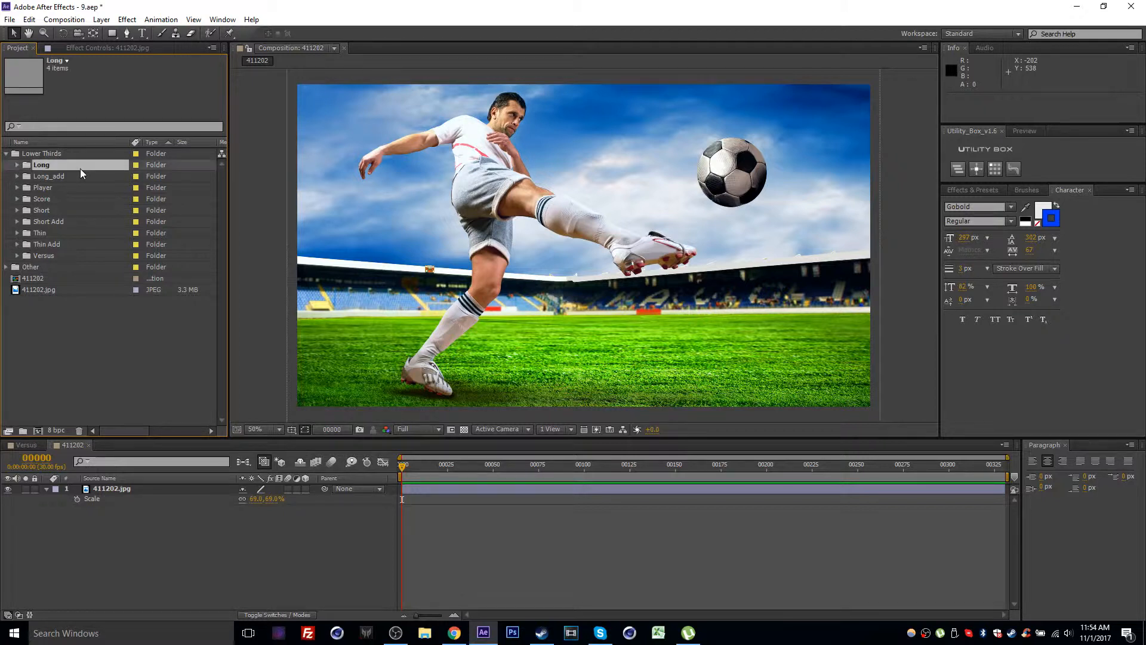
left_click(17, 166)
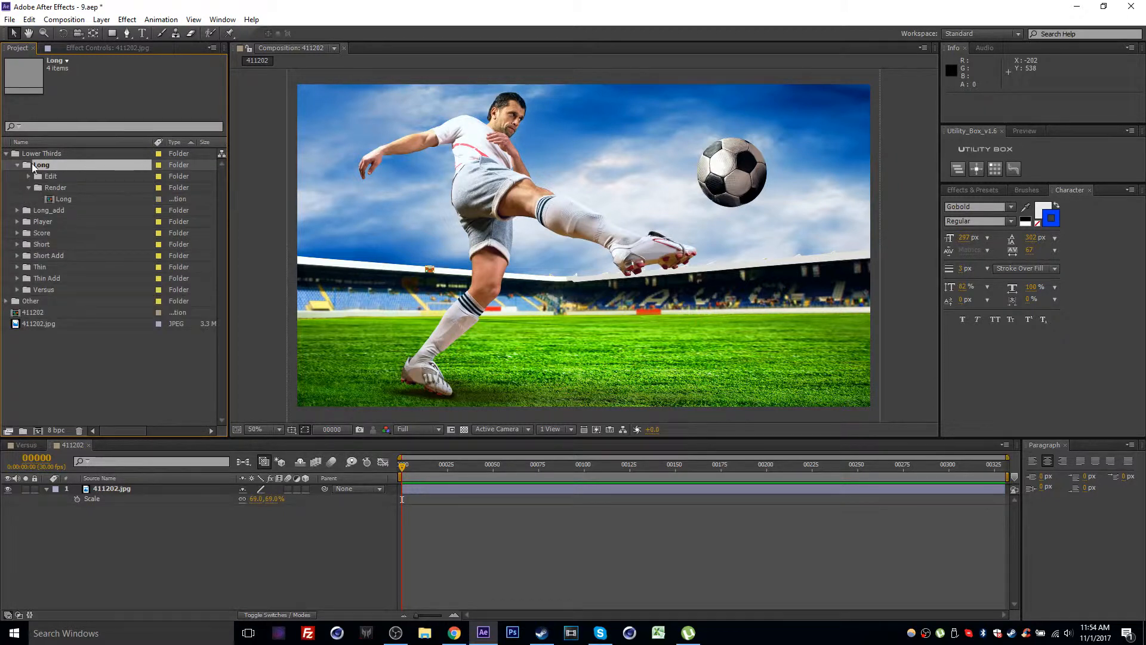
left_click(63, 188)
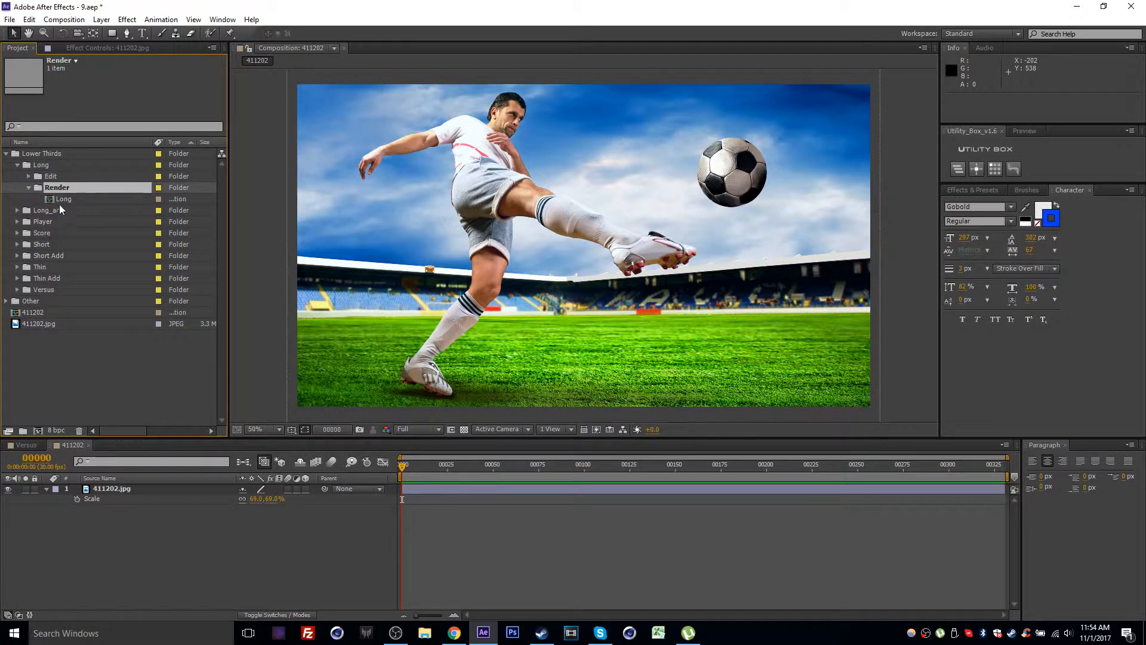
left_click(62, 198)
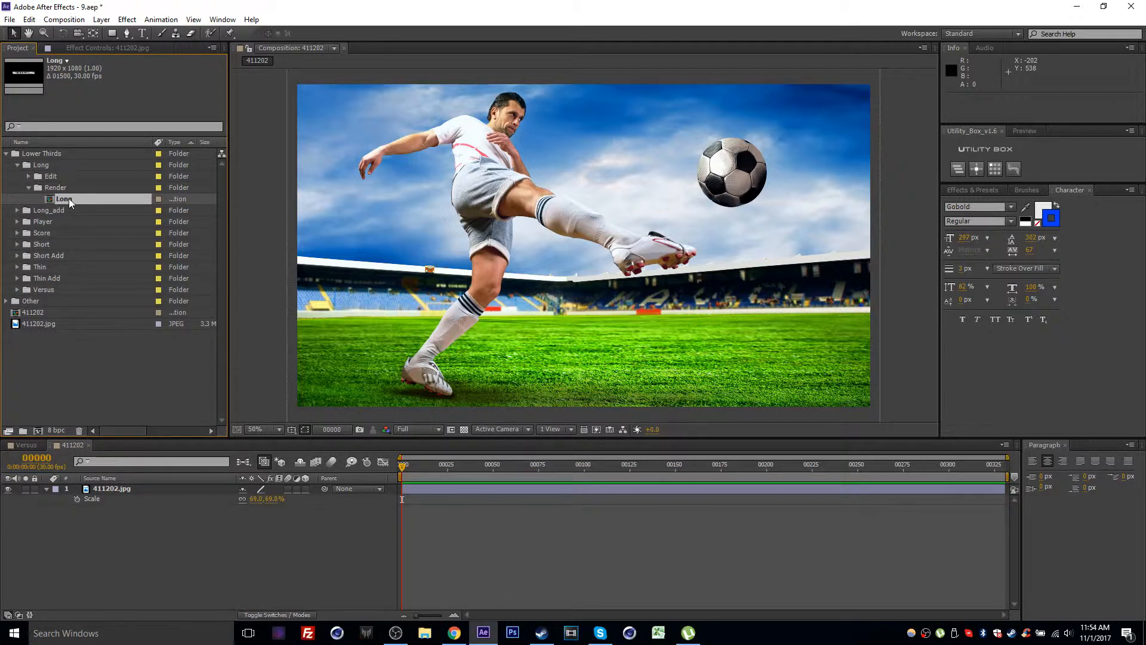
left_click_drag(69, 199, 115, 488)
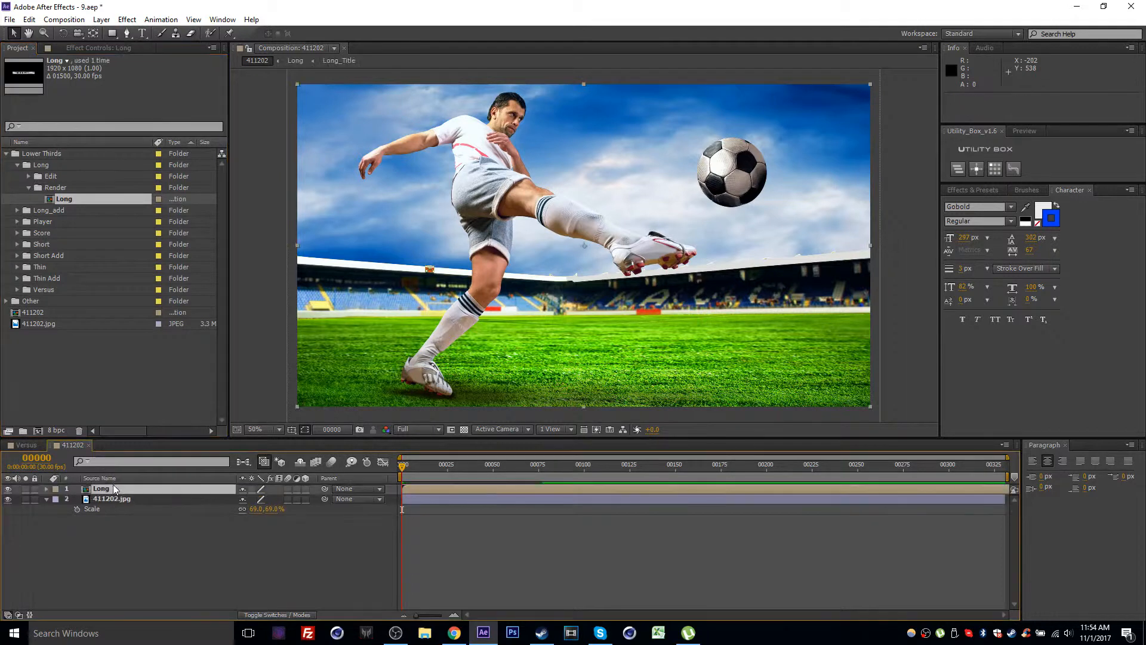
left_click_drag(407, 470, 472, 476)
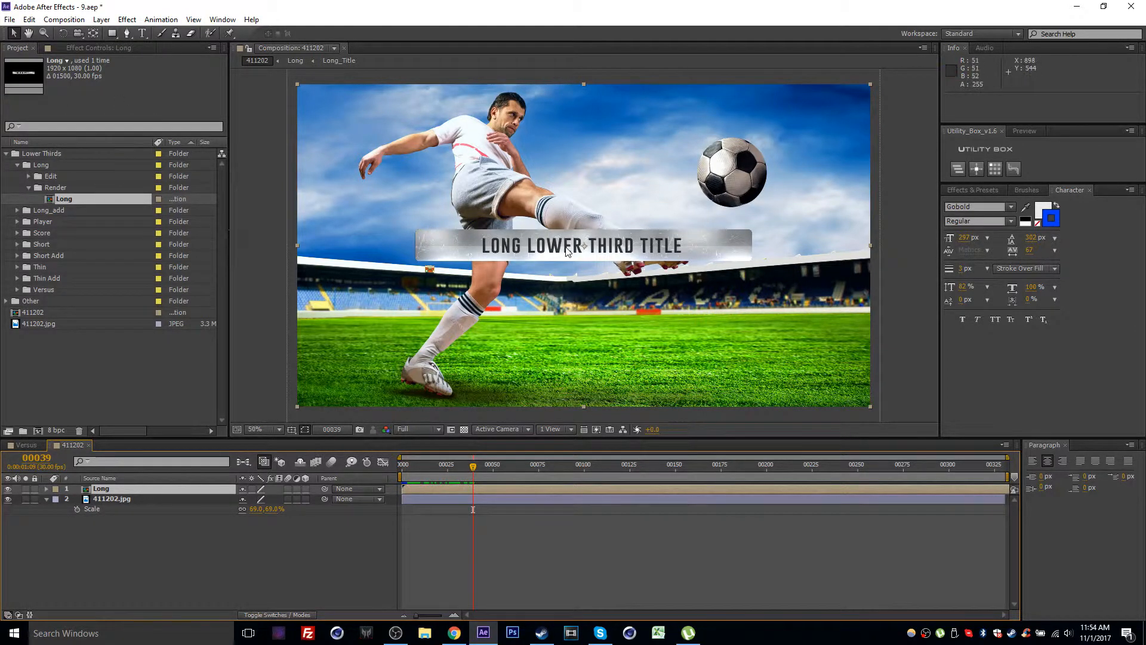
Step: Try moving the Long layer higher in the frame and scaling it up, undoing each change
left_click_drag(576, 245, 555, 200)
key("ctrl+z")
key("s")
mouse_move(261, 500)
left_mouse_down()
mouse_move(249, 504)
mouse_move(277, 504)
left_mouse_up()
key("ctrl+z")
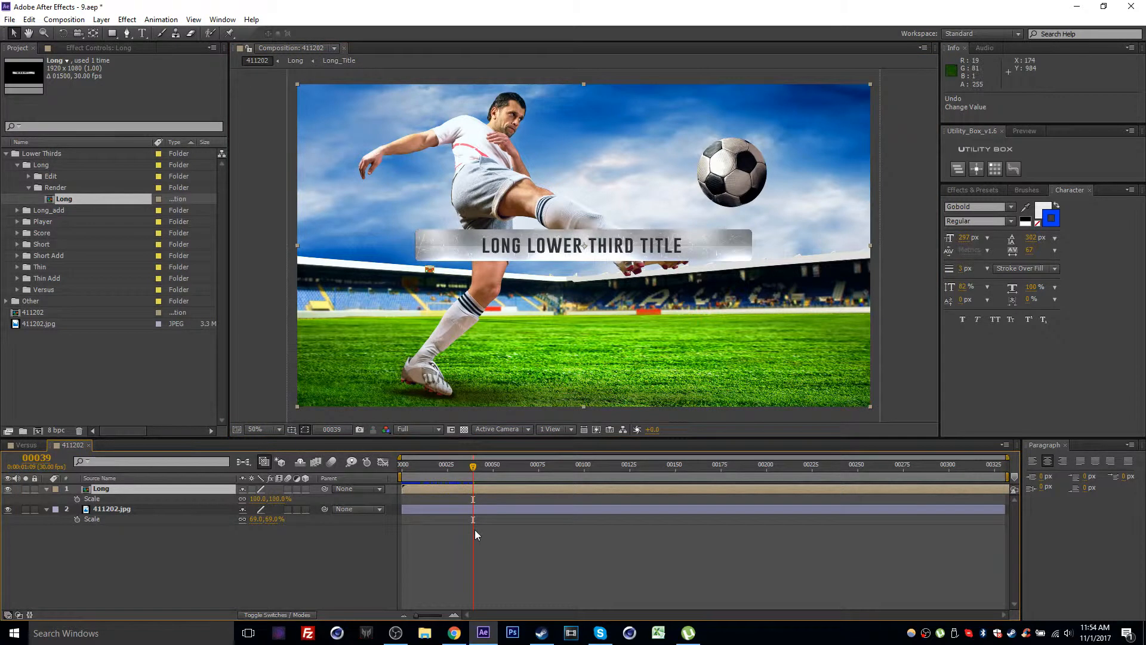
left_click(474, 529)
Step: Open the Long composition on its own and inspect the lower third at frame 70
mouse_move(463, 483)
left_mouse_down()
mouse_move(443, 478)
mouse_move(457, 477)
left_mouse_up()
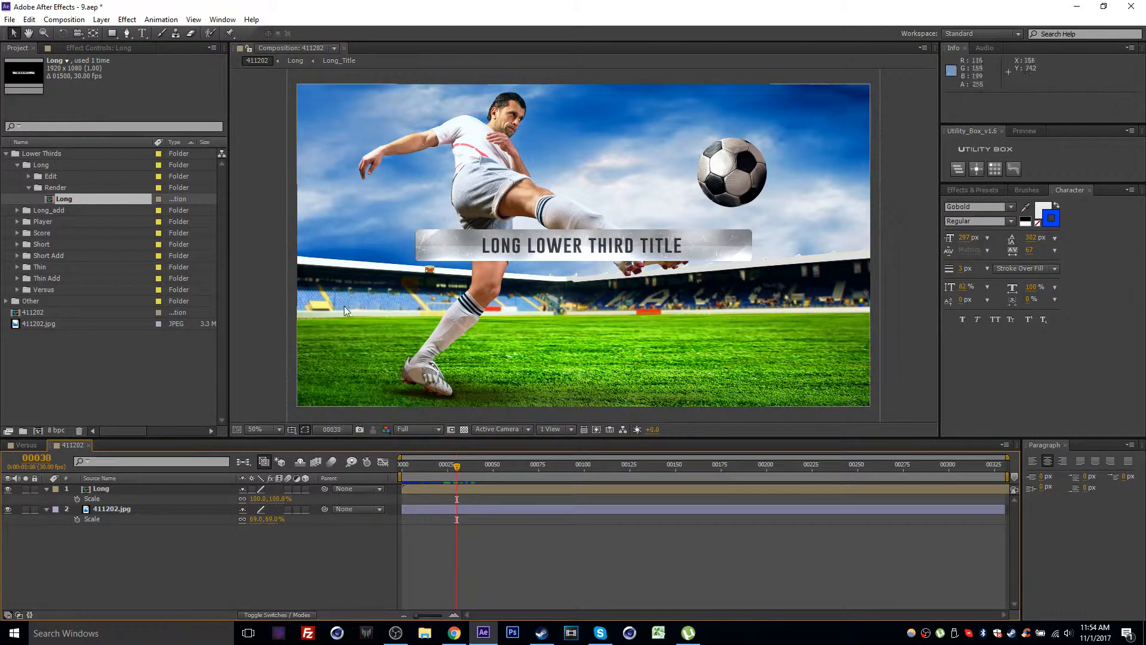
left_click(72, 198)
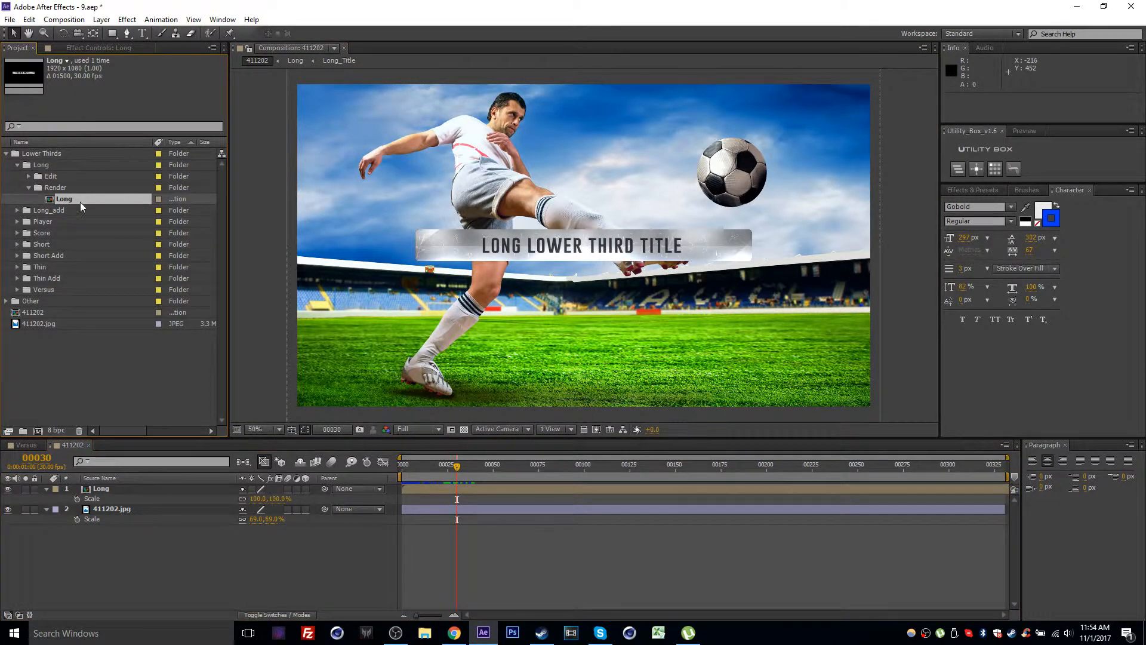
double_click(74, 200)
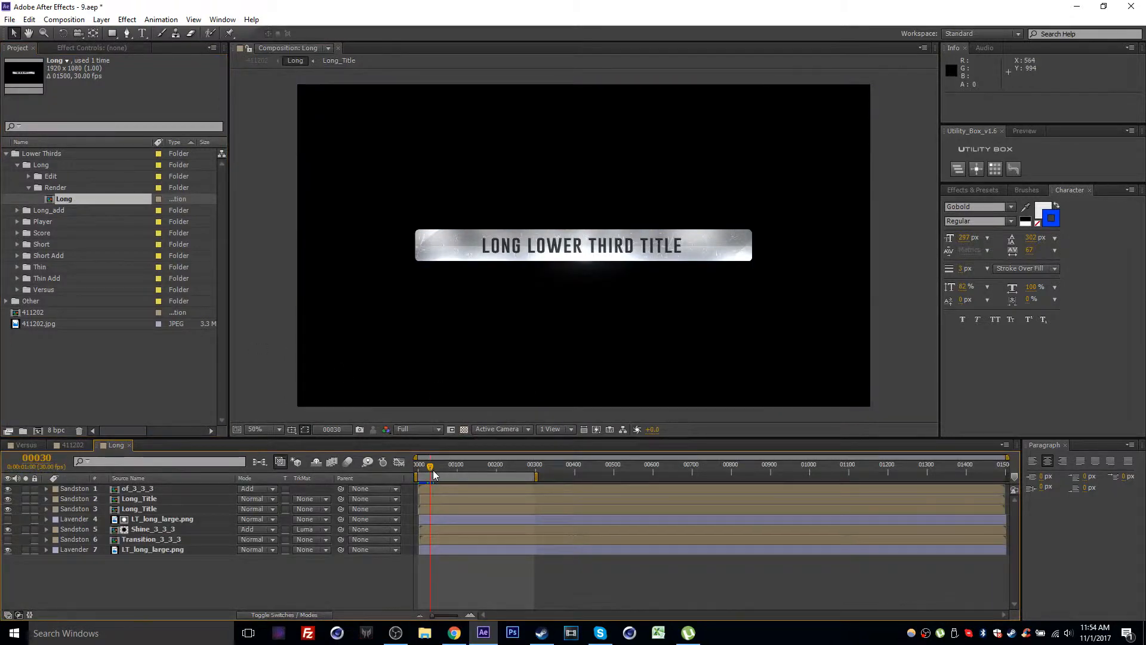
left_click_drag(490, 472, 445, 472)
left_click(463, 429)
left_click(464, 429)
Step: Add the Long composition to the render queue, remove it again and close the render queue
left_click(64, 20)
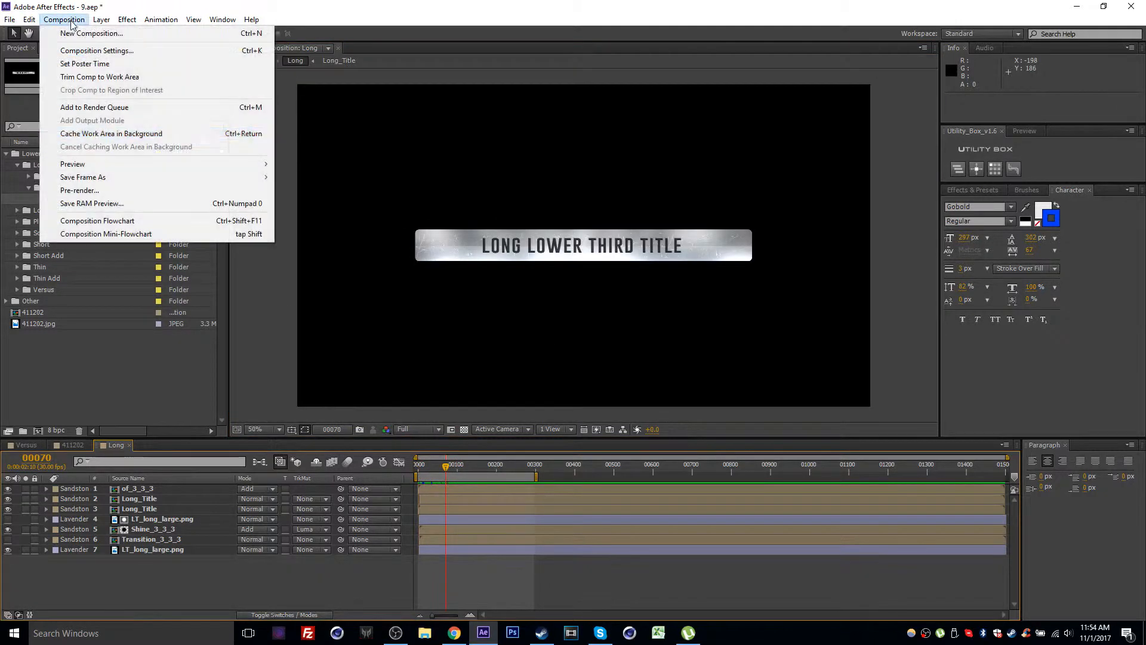
left_click(125, 189)
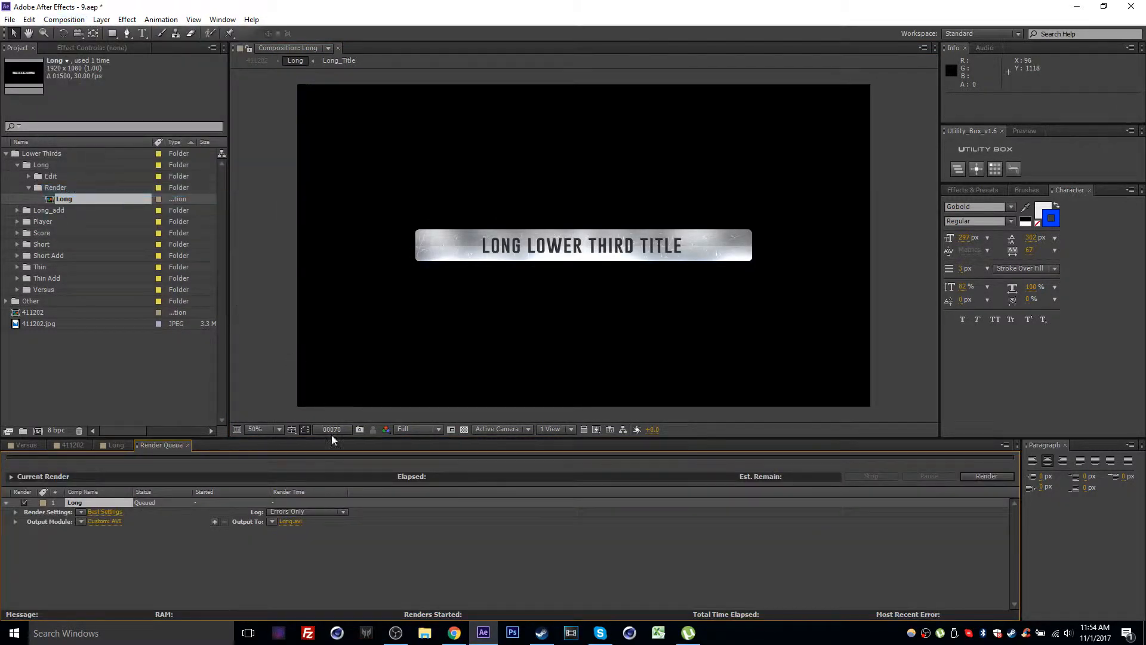
left_click(109, 503)
key("Delete")
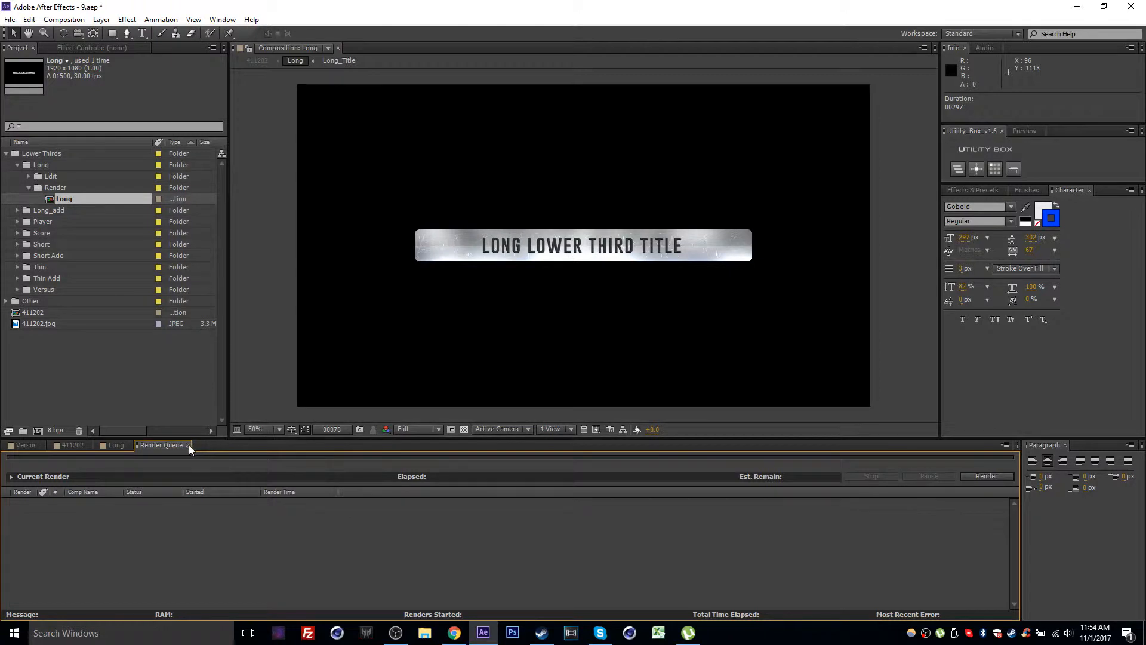
left_click(188, 446)
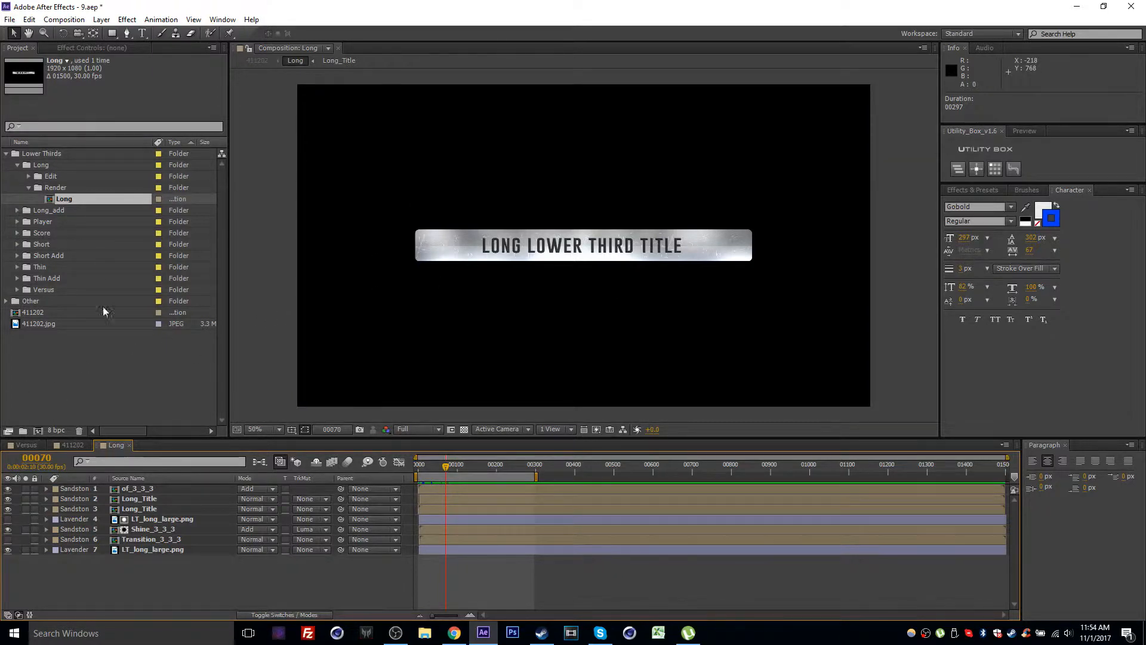
Step: Return to the 411202 composition and view the lower third over the soccer image at frame 49
left_click(70, 445)
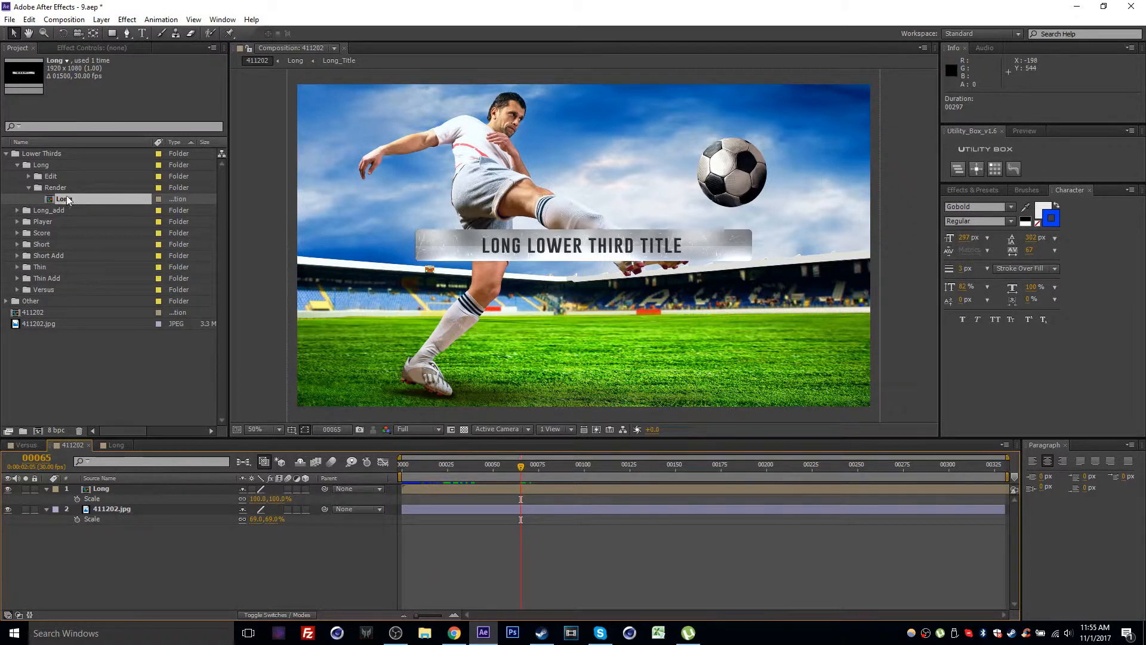
left_click(518, 464)
left_click_drag(465, 480, 491, 491)
Step: Open Long_Title from the Long folder's Edit subfolder and change the title text to "NEW TEXT GOES HERE"
left_click(24, 183)
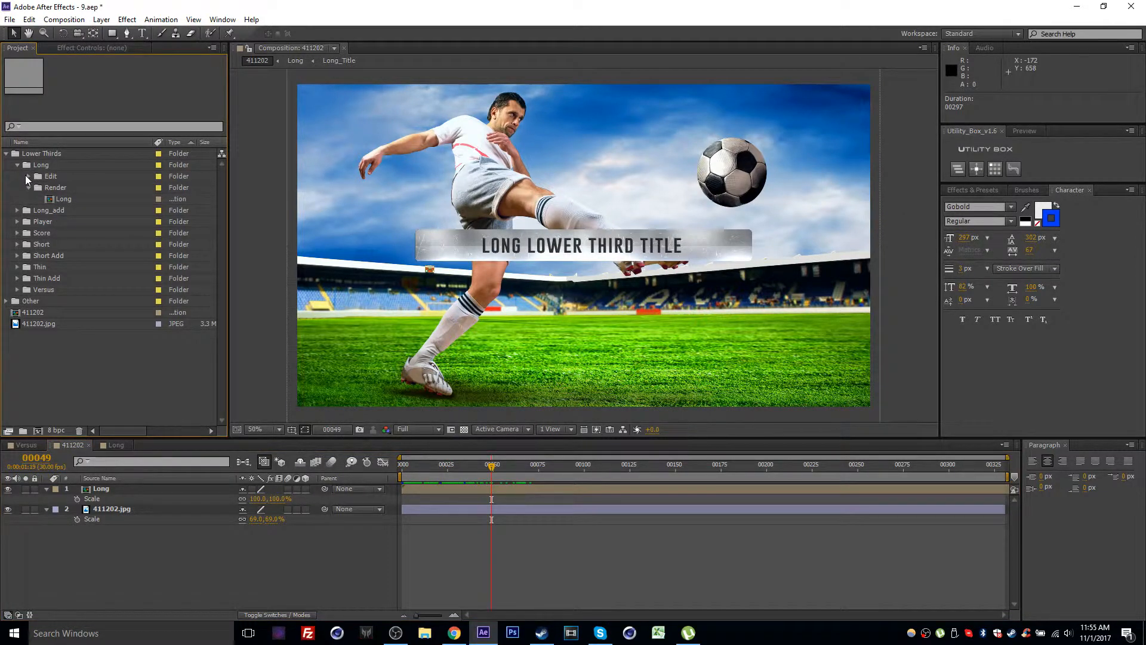
left_click(27, 177)
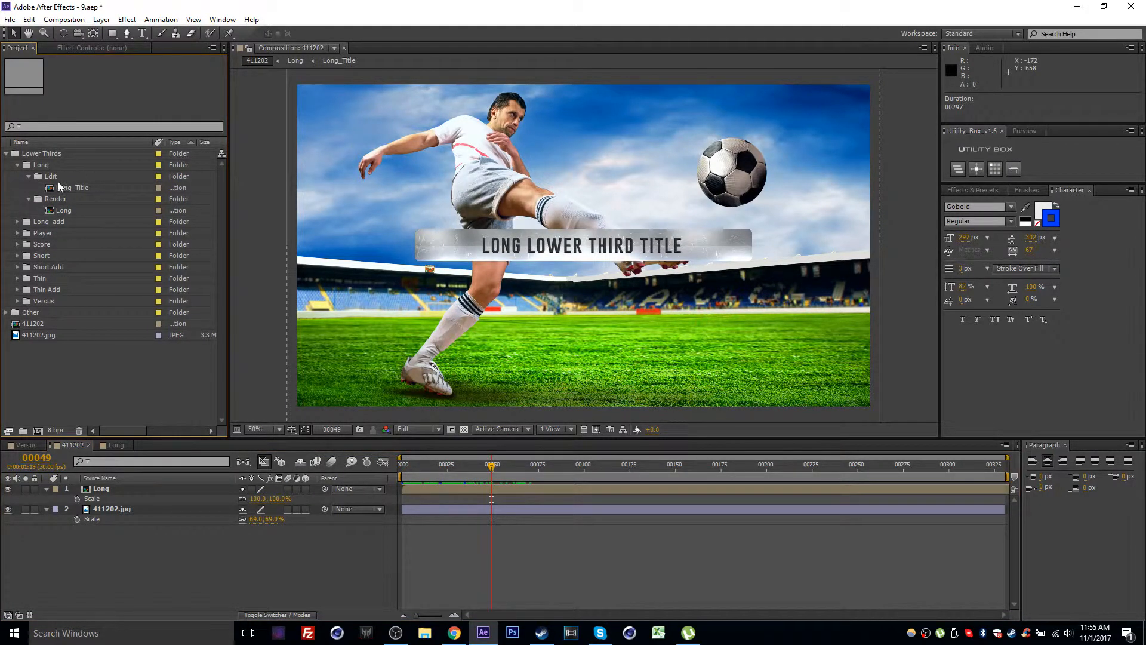
double_click(80, 187)
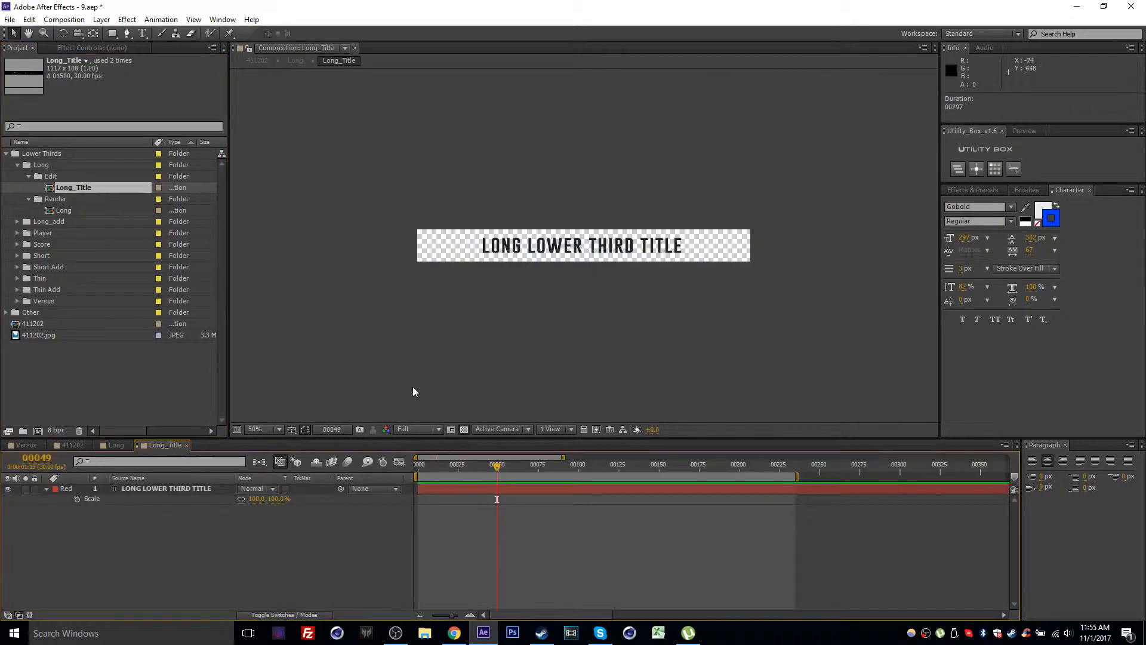
left_click(567, 466)
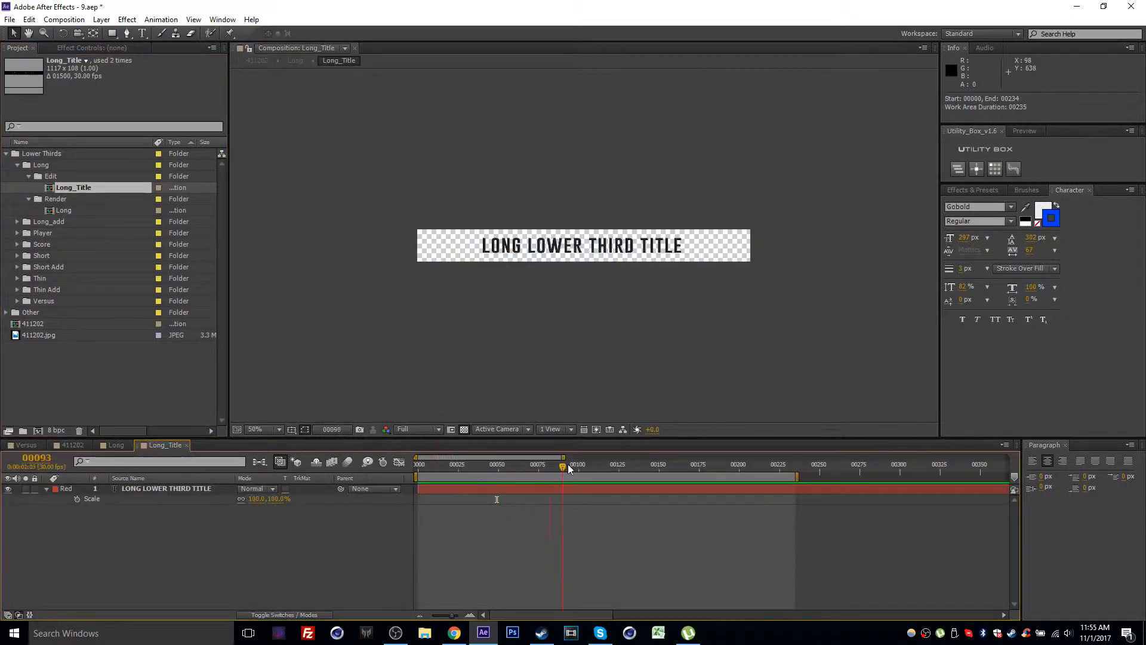
double_click(535, 486)
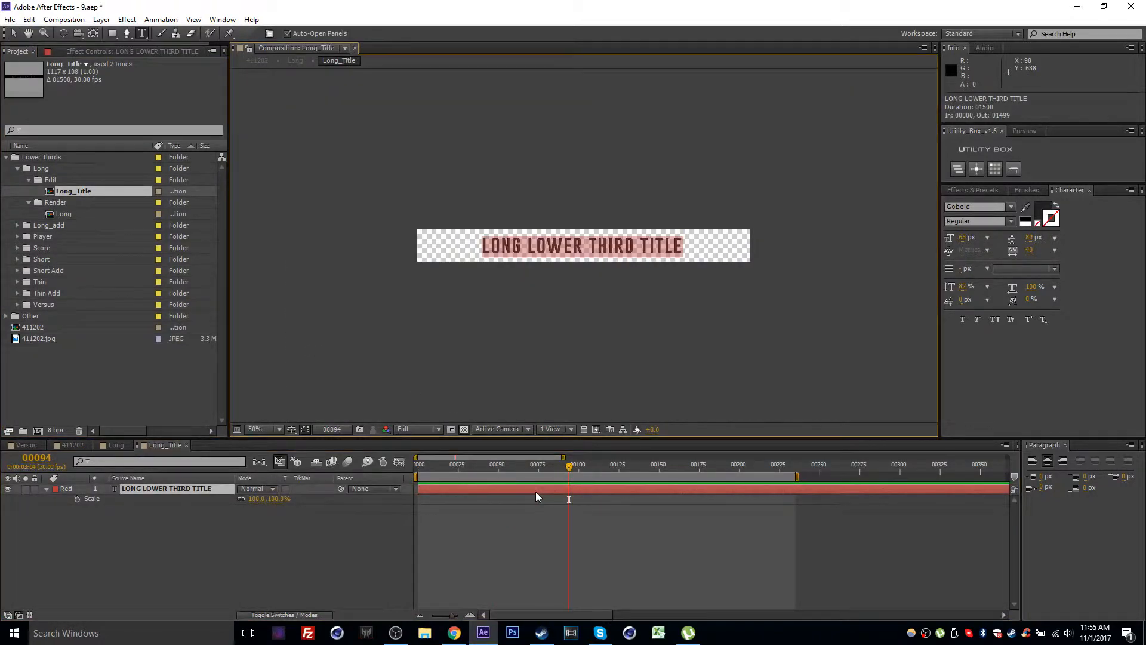
type("NEW TEXT GOE")
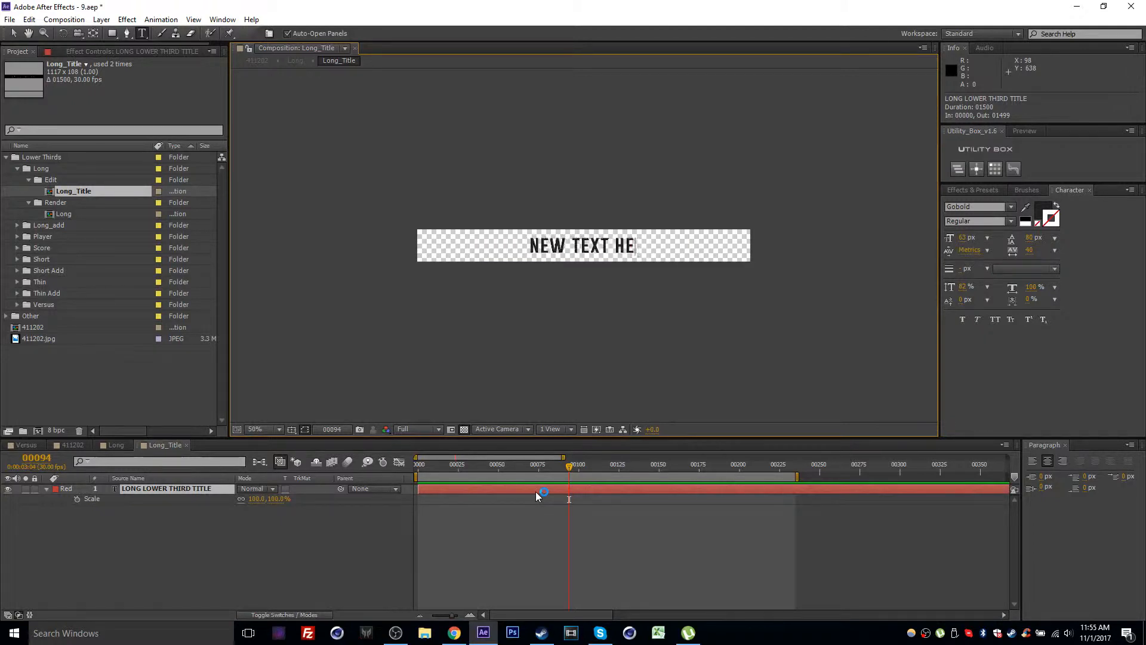
type("S HERE")
left_click(588, 517)
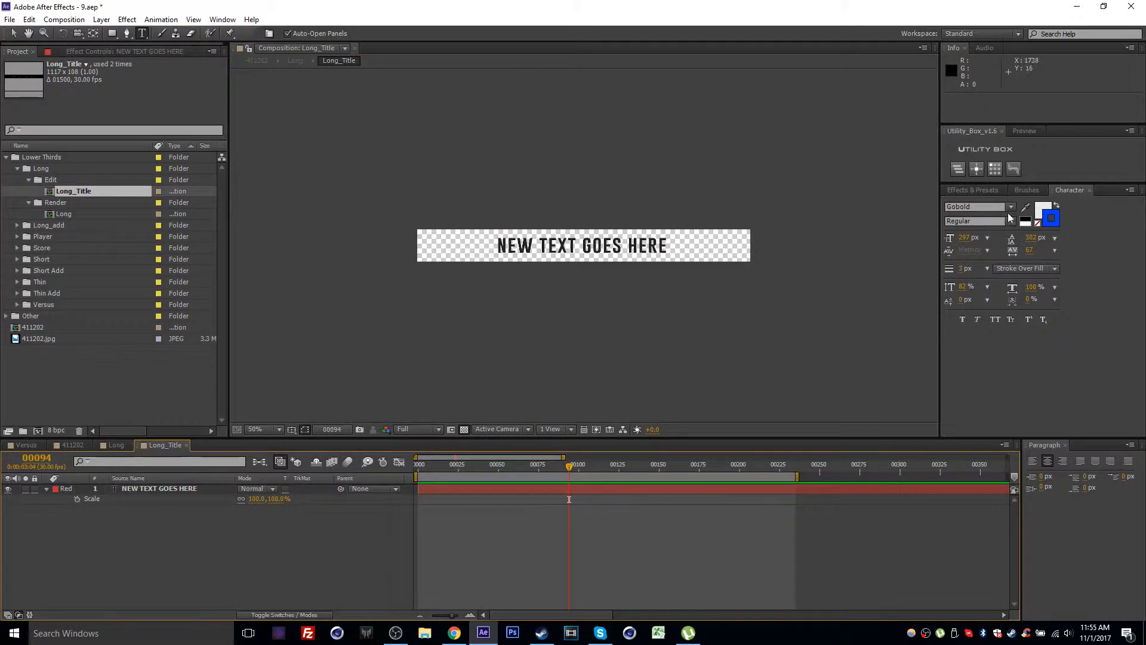
Step: Check the new title text in the Long and 411202 compositions, and return to Long_Title
left_click(115, 444)
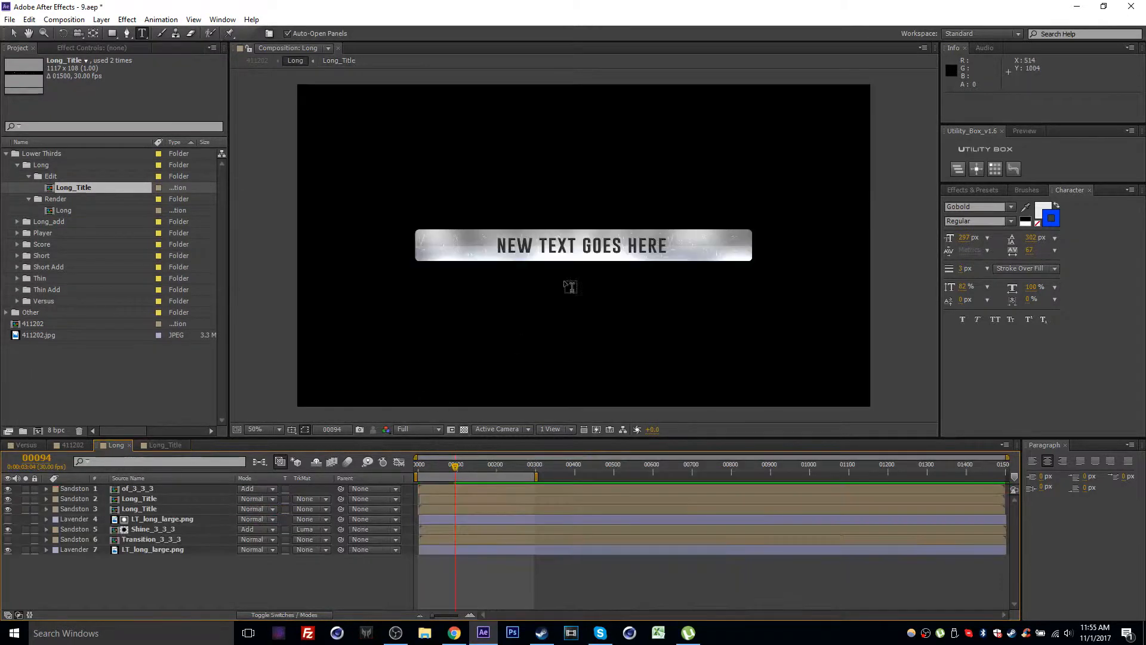
left_click(66, 445)
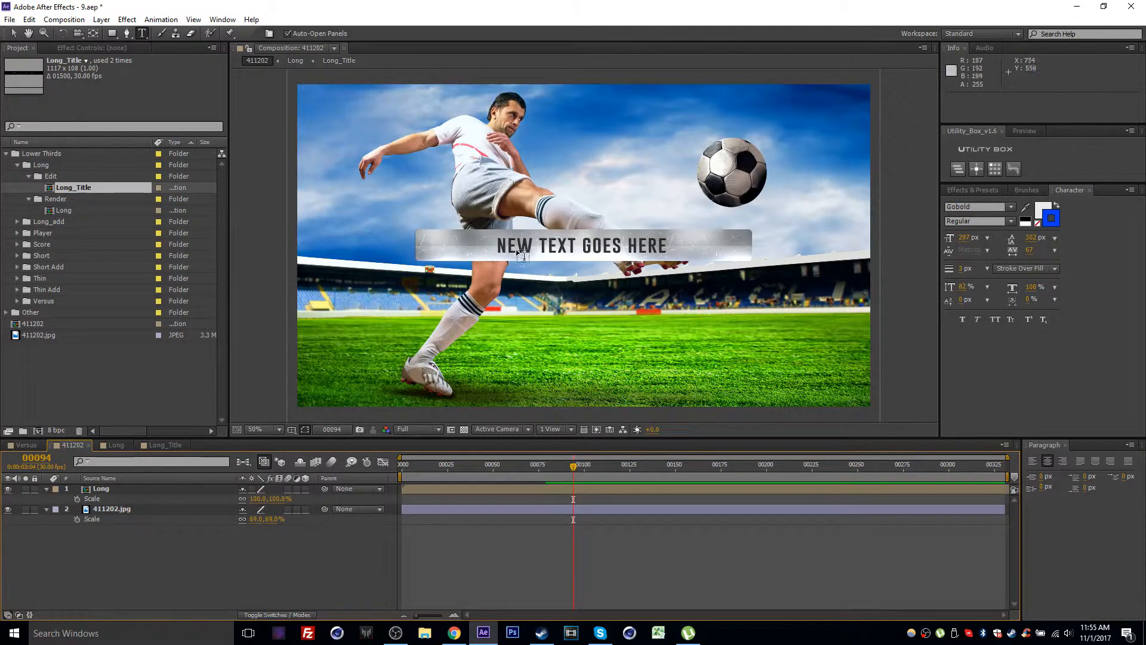
left_click(165, 445)
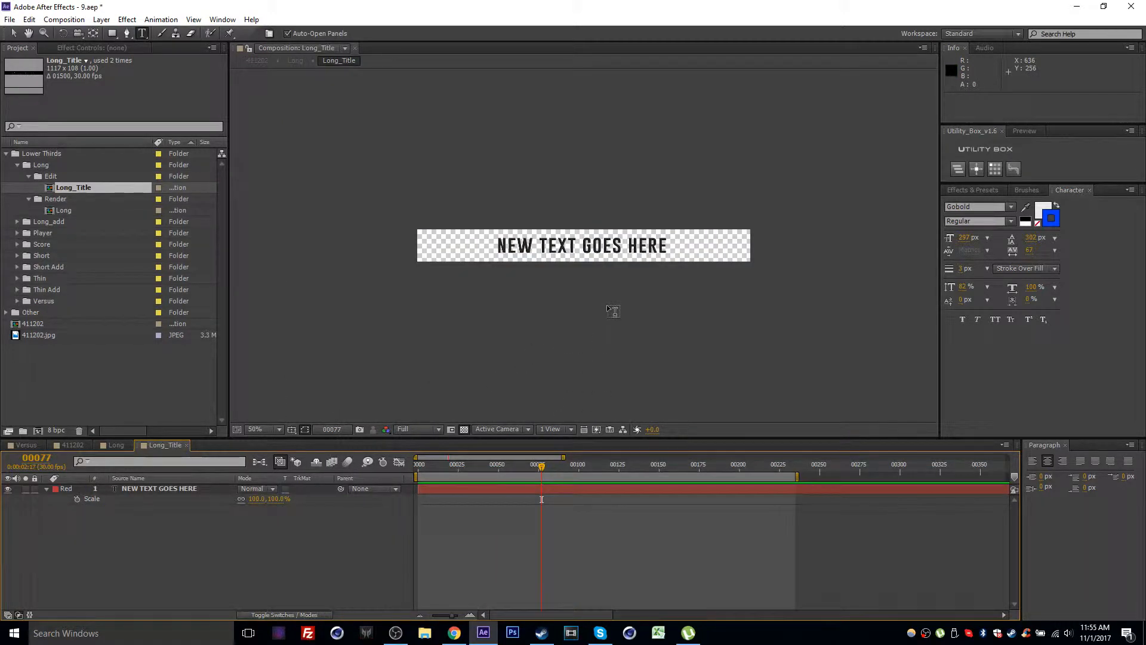
Step: Change the font of the "NEW TEXT GOES HERE" text layer to Acens
left_click(557, 489)
double_click(557, 490)
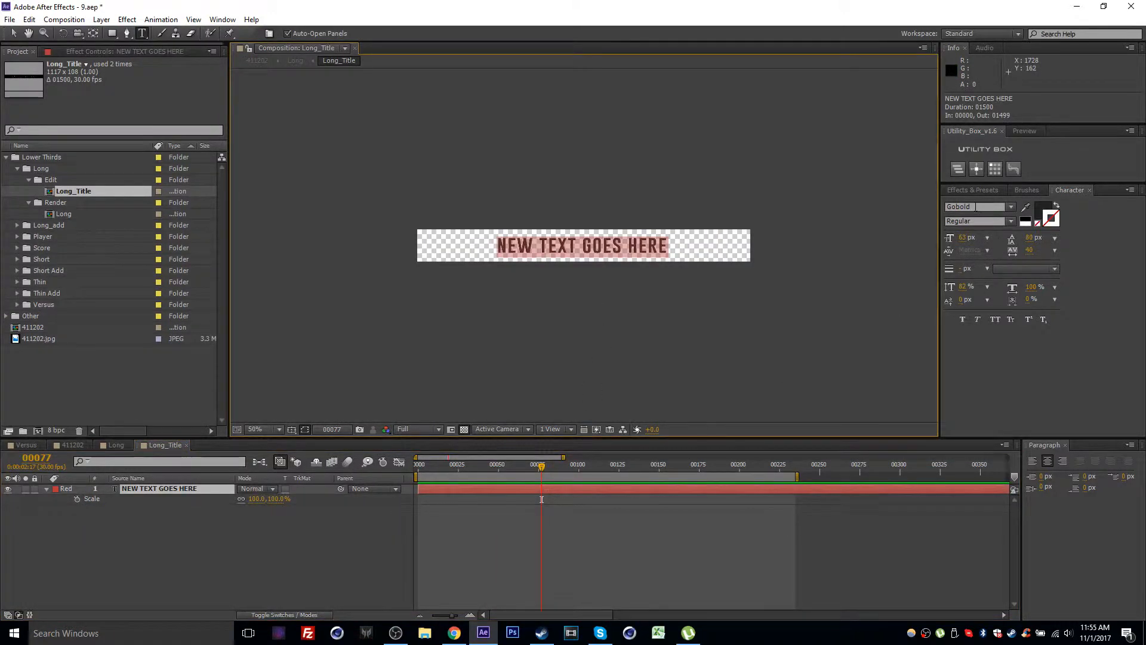
left_click(975, 206)
type("Acens")
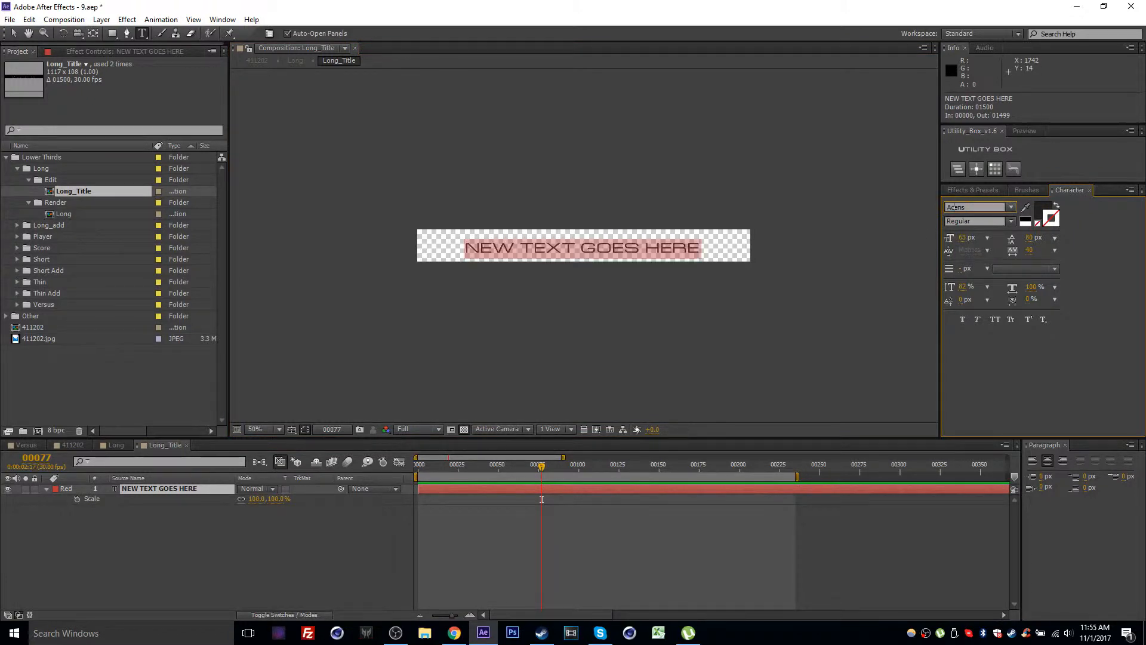
left_click(573, 503)
Step: Move the title text slightly up to about 557, 70.5 within its bar and apply Faux Bold
key("v")
left_click_drag(584, 246, 586, 243)
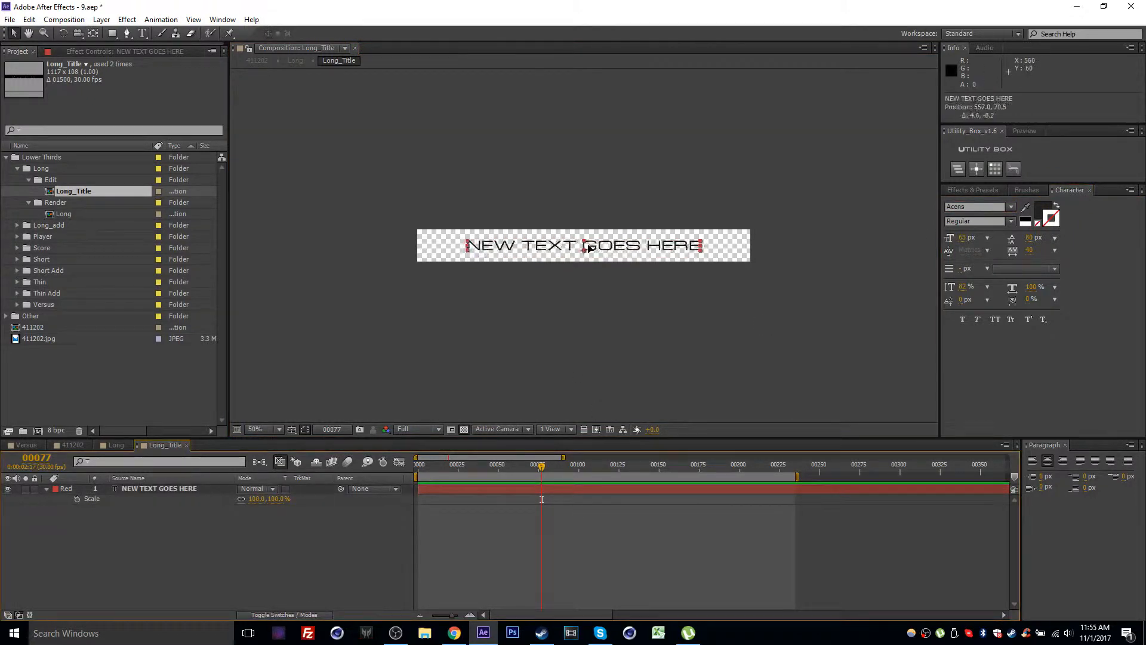
left_click(963, 321)
Step: In the 411202 composition, move the Long lower third up and left to about 714, 240
left_click(73, 445)
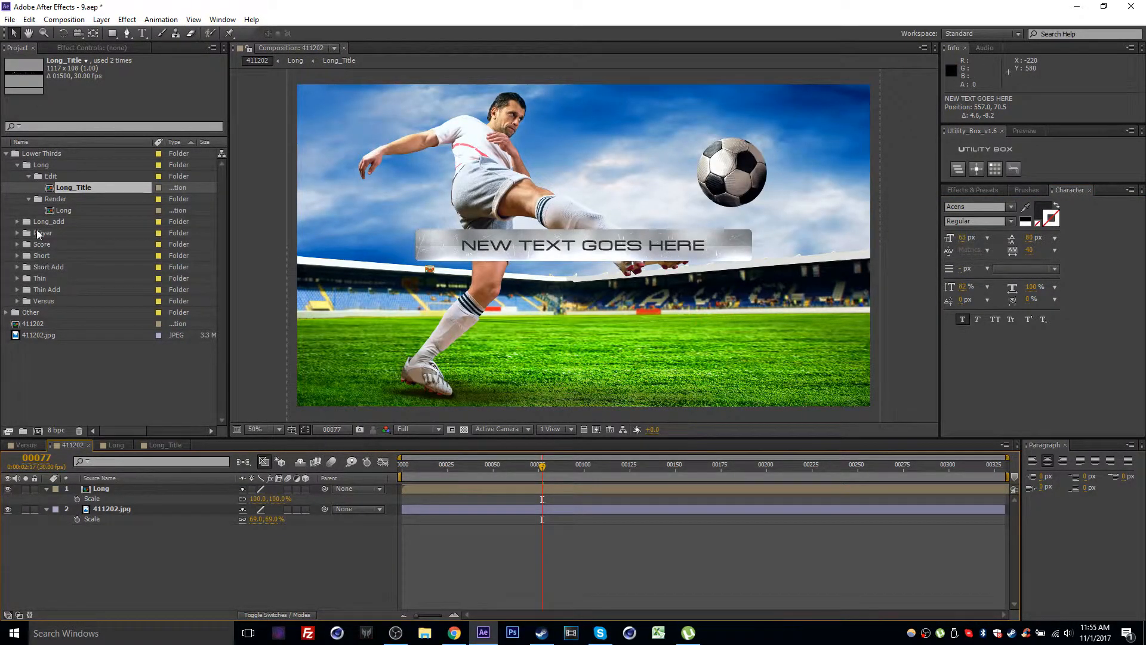
left_click(138, 489)
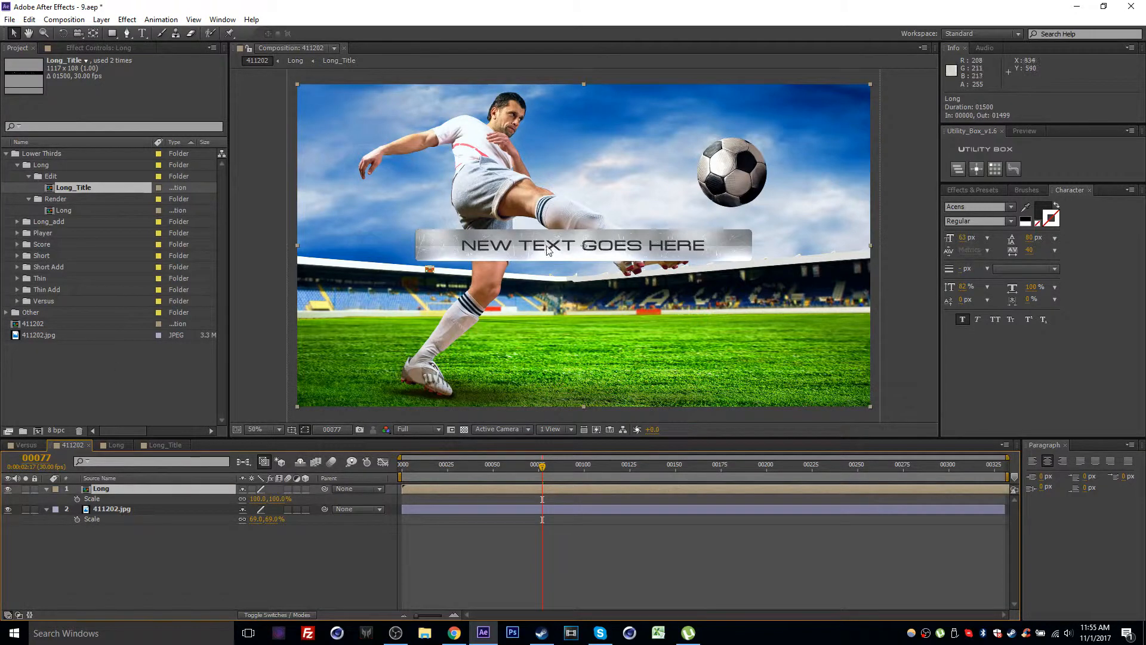
left_click_drag(548, 250, 475, 162)
Step: Add Long_add_1 from the Long_add Render folder to the 411202 composition, move it to about 886, 670 and preview it
left_click(17, 222)
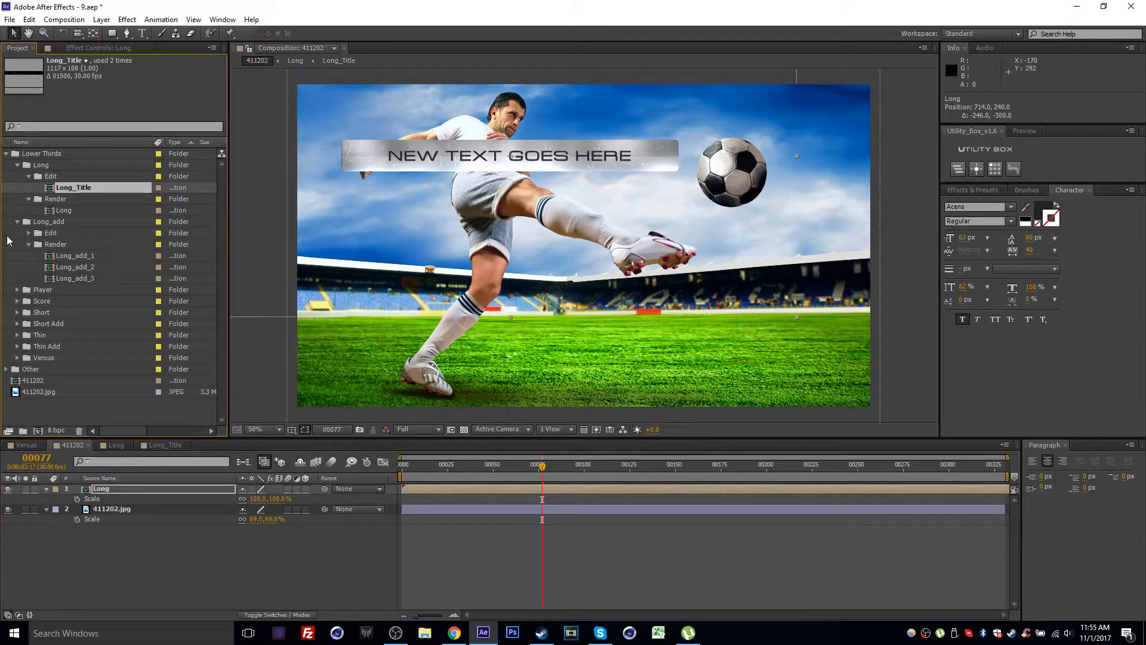
left_click_drag(88, 258, 110, 485)
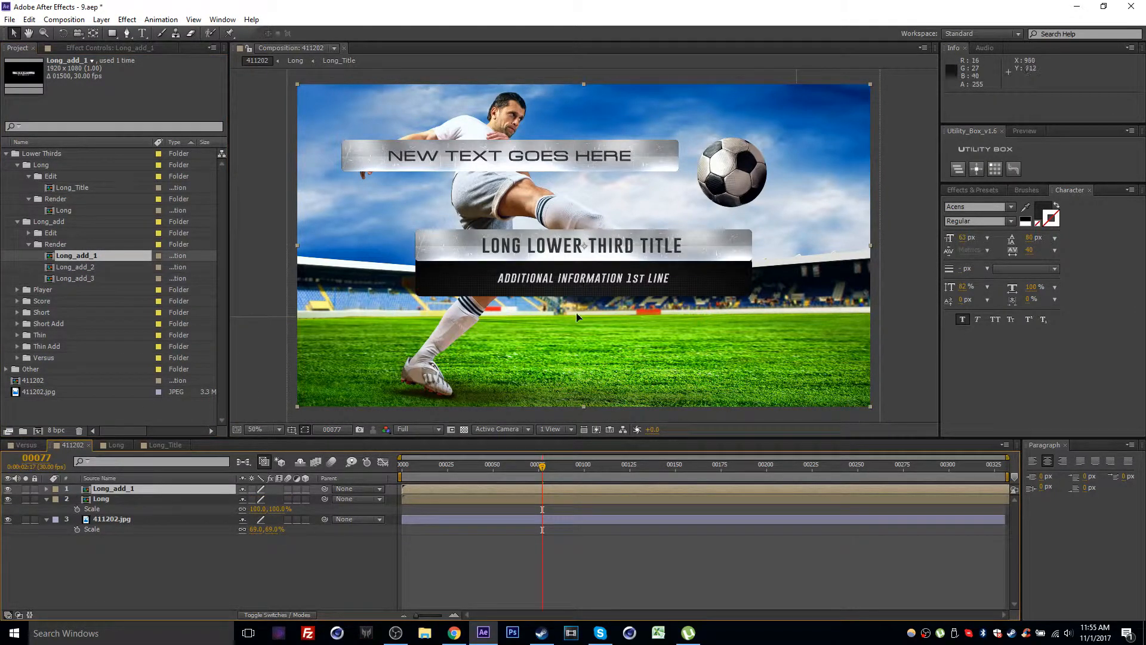
left_click_drag(612, 283, 590, 322)
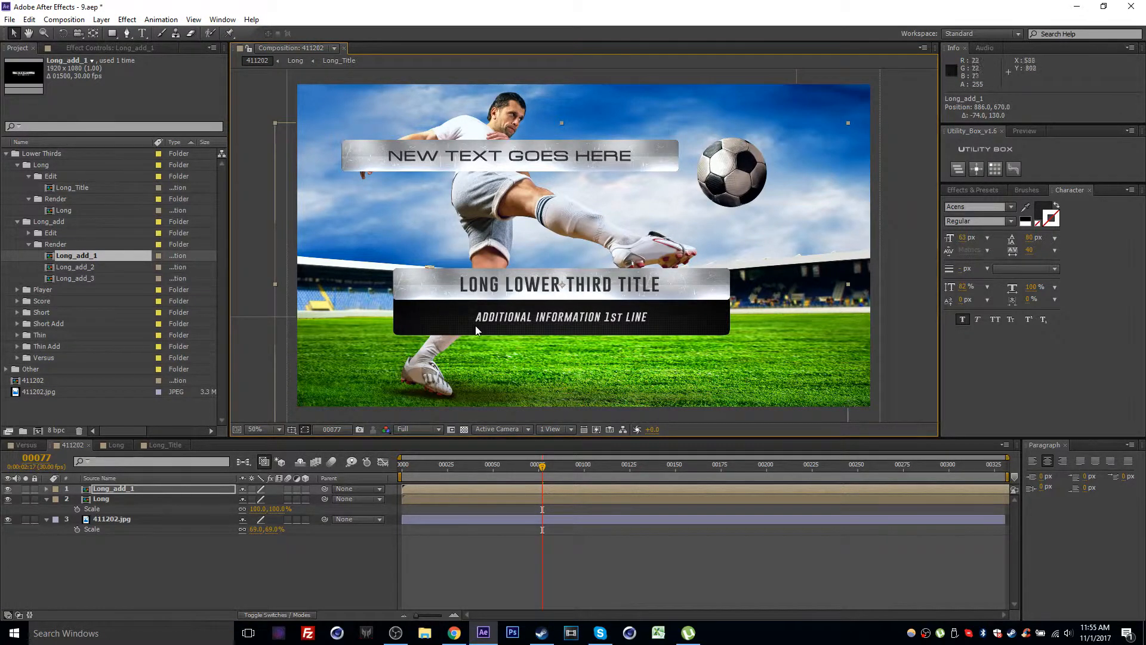
mouse_move(476, 474)
left_mouse_down()
mouse_move(404, 474)
mouse_move(468, 471)
left_mouse_up()
key("space")
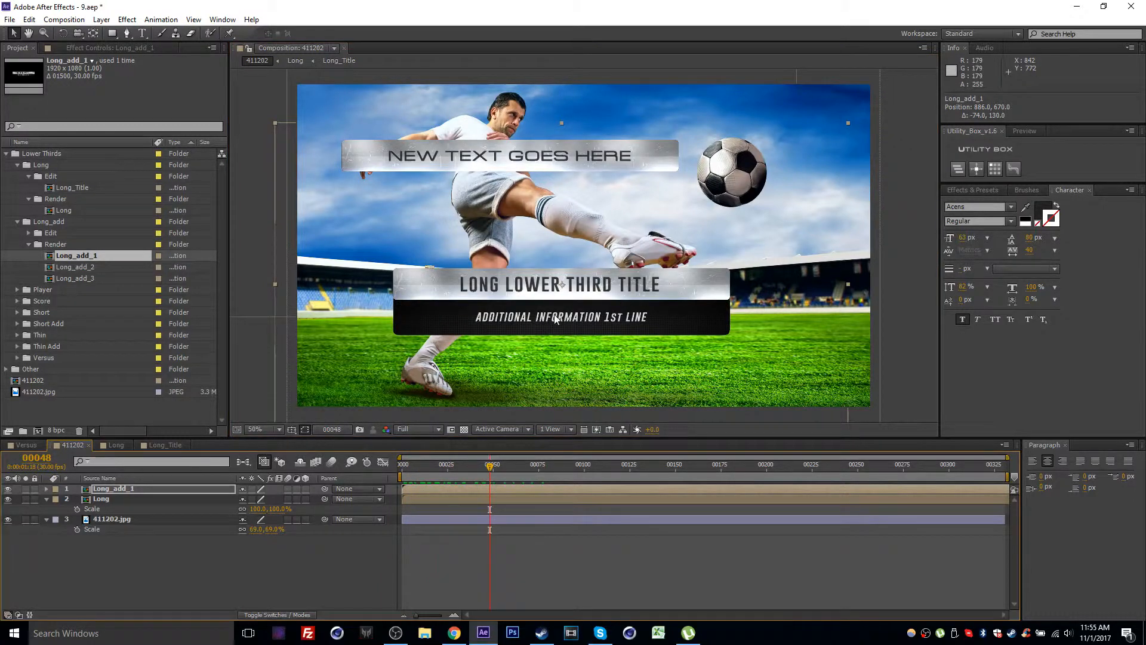
Step: Open Long_add_1_Title from the Long_add folder's Edit subfolder and change its text to "NEW TEXT HERE"
left_click(28, 233)
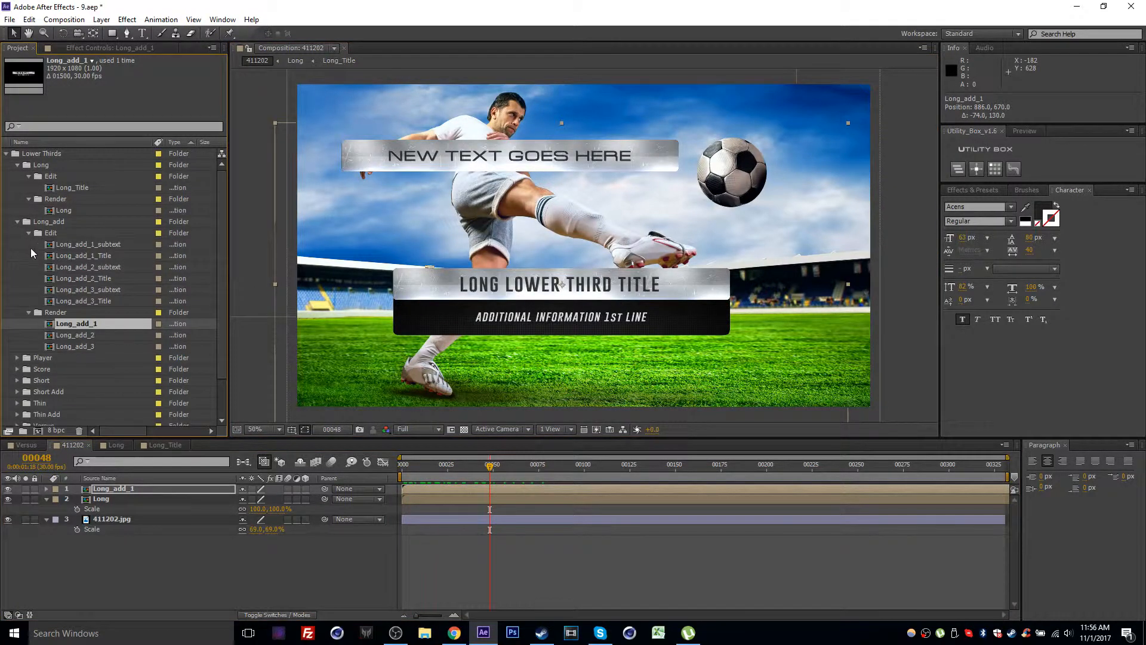
left_click(101, 242)
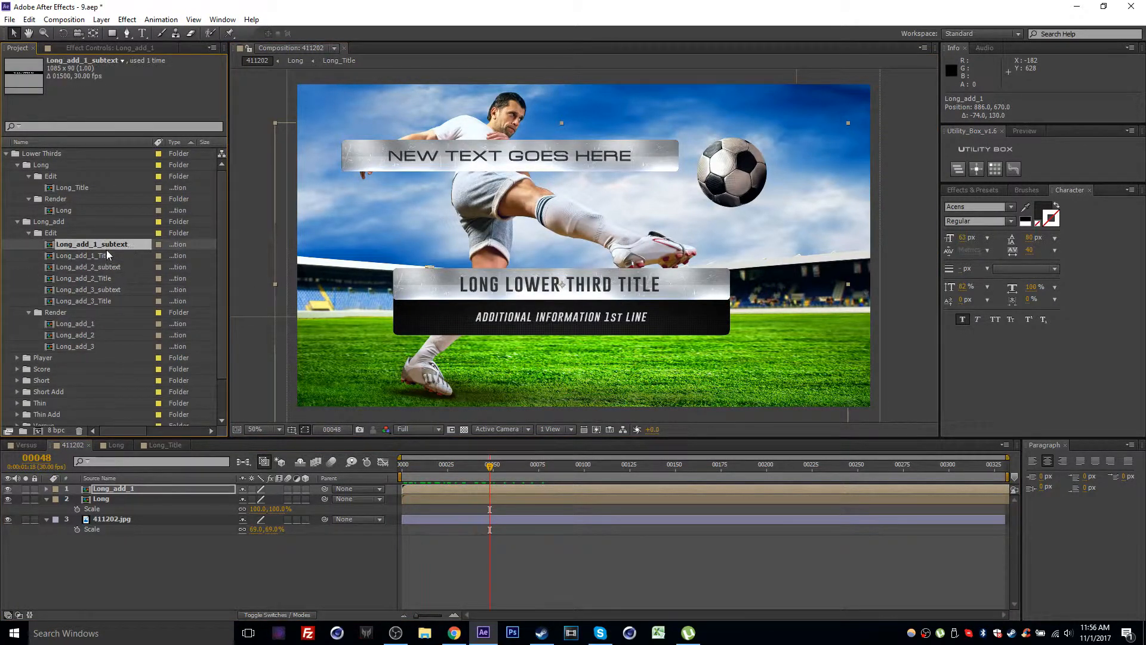
left_click(103, 256)
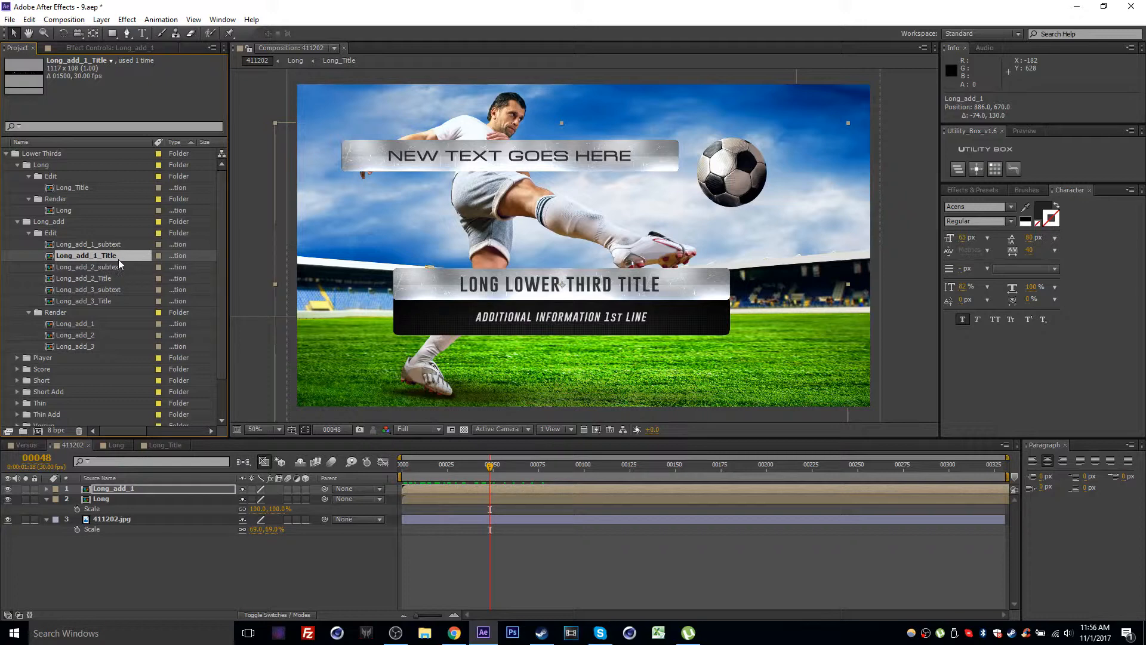
double_click(119, 256)
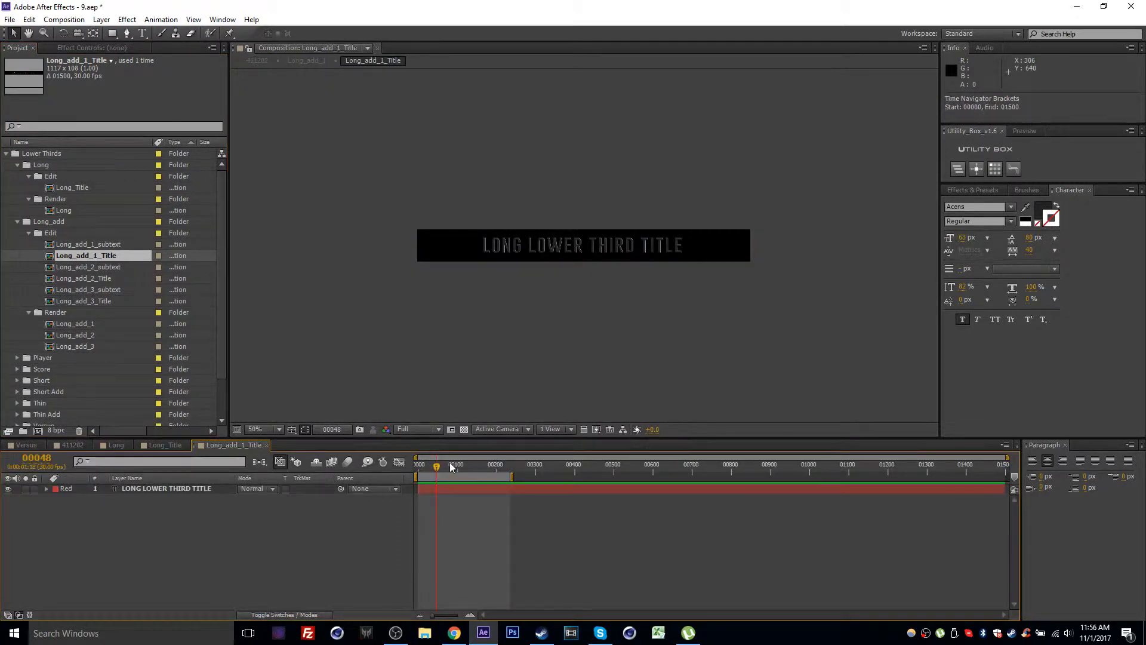
double_click(472, 488)
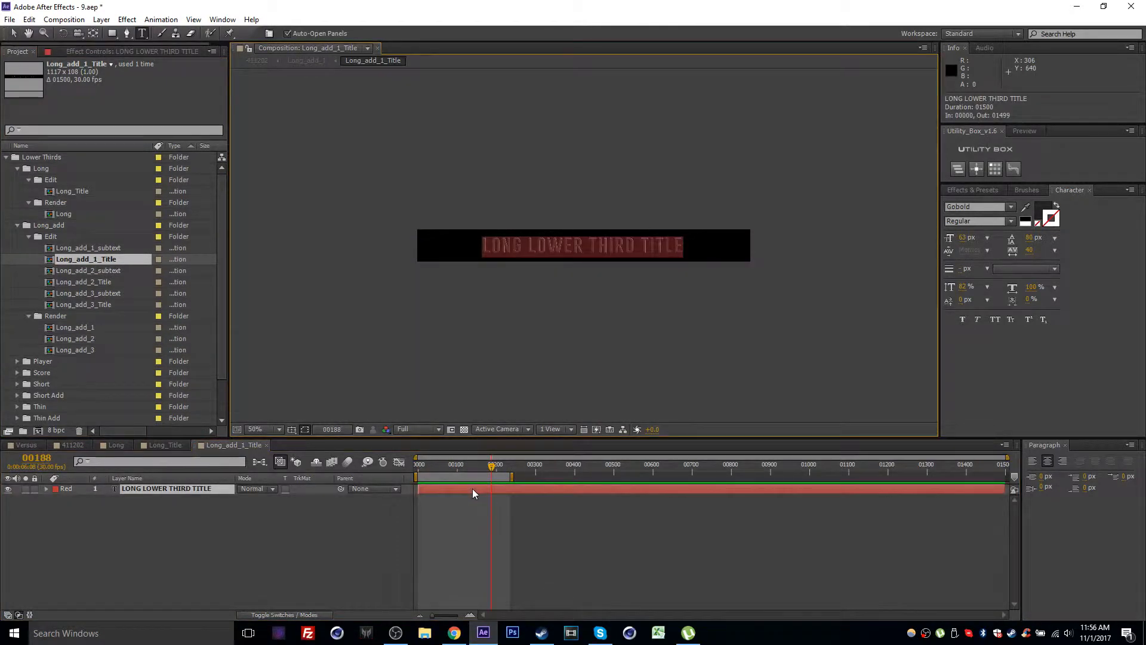
type("NEW TEXT HERE")
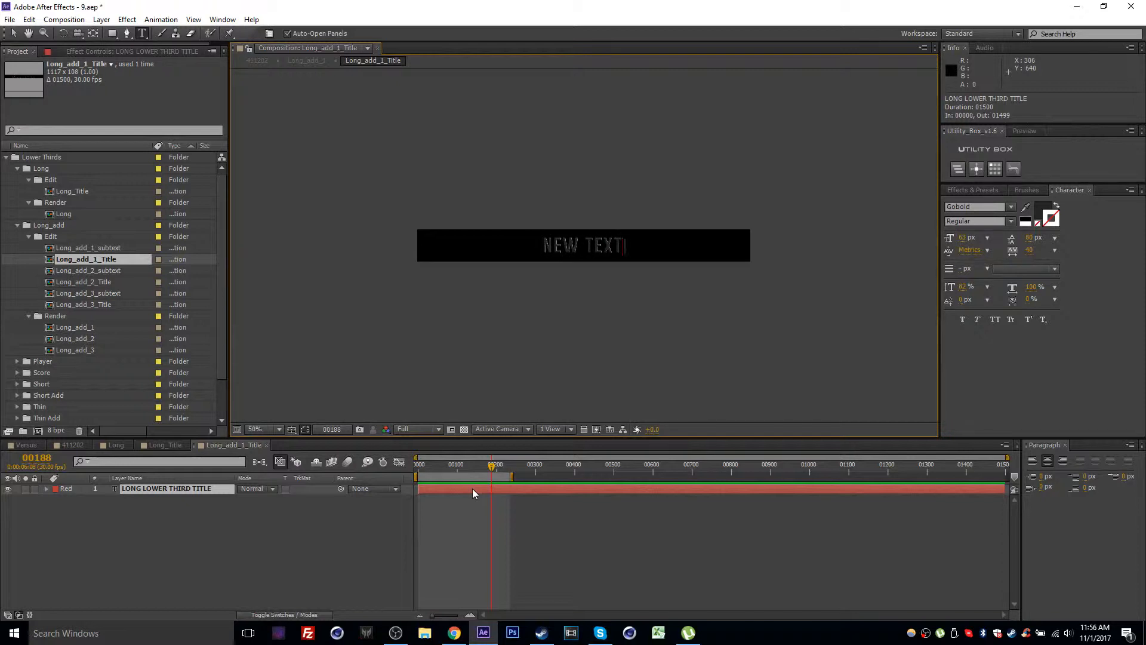
left_click(546, 469)
left_click(528, 529)
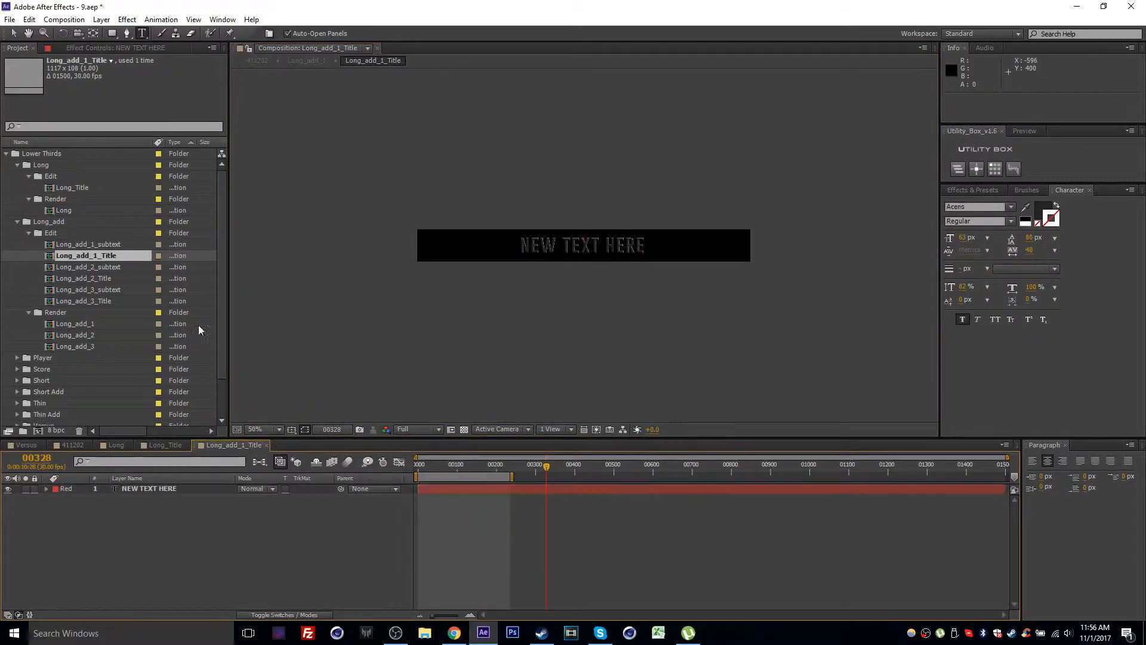
Step: Change the text in Long_add_1_subtext to "NEW INFORMATION GOES HERE" and return to the 411202 composition
left_click(27, 263)
double_click(81, 244)
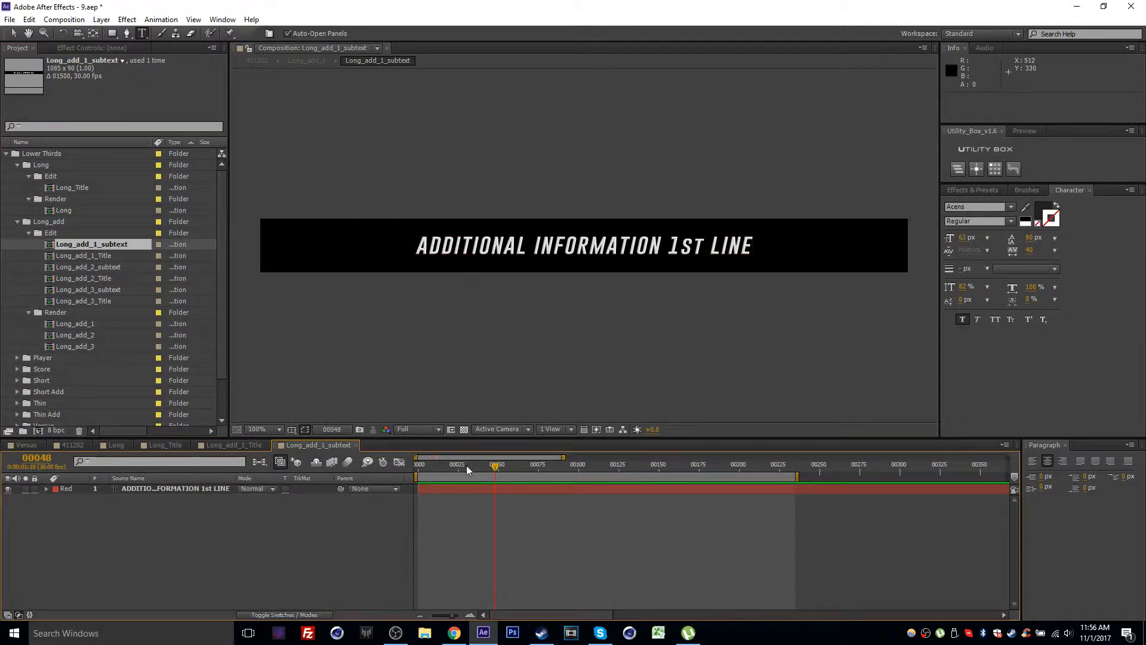
left_click(473, 490)
type("NEW INFORMATI")
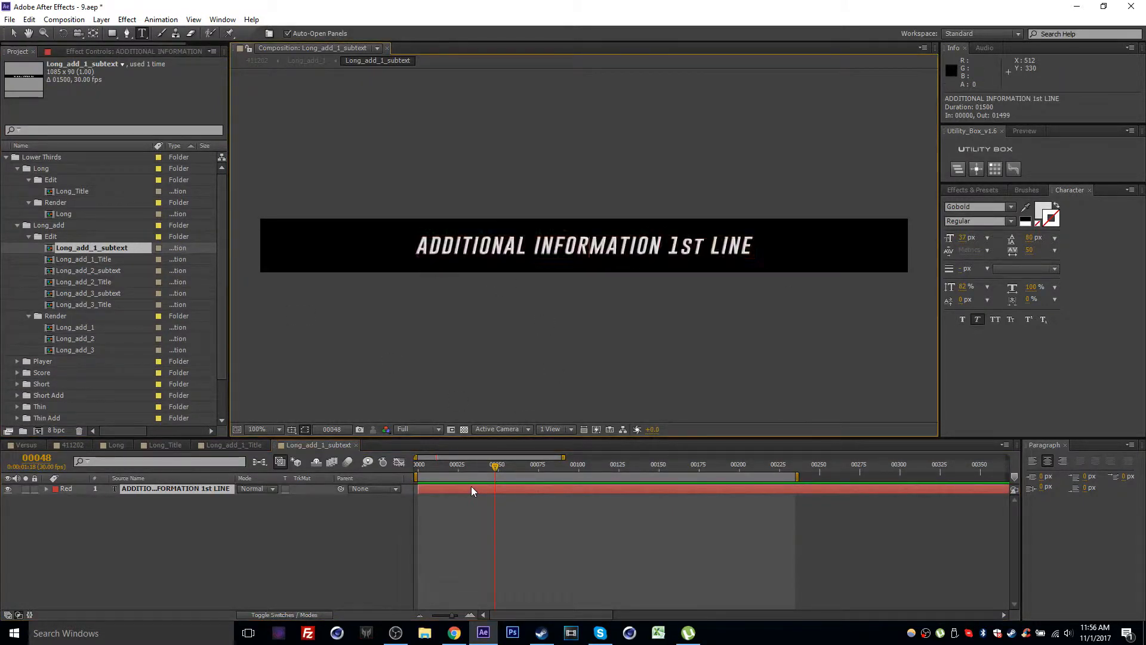
type("ON GOES HERE")
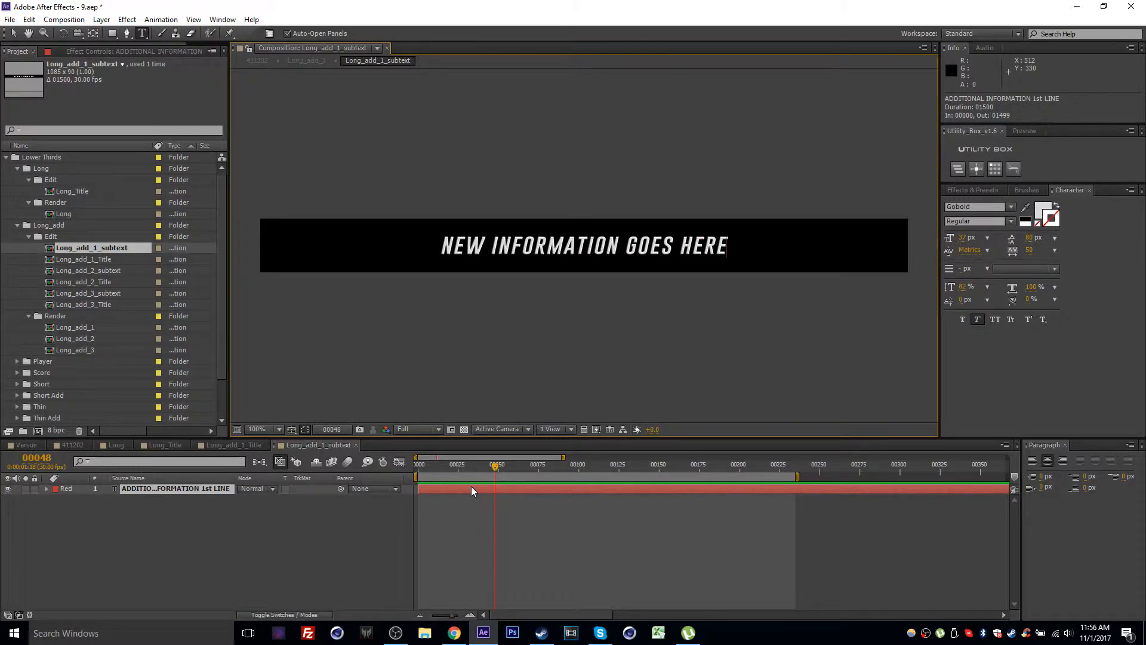
left_click(535, 526)
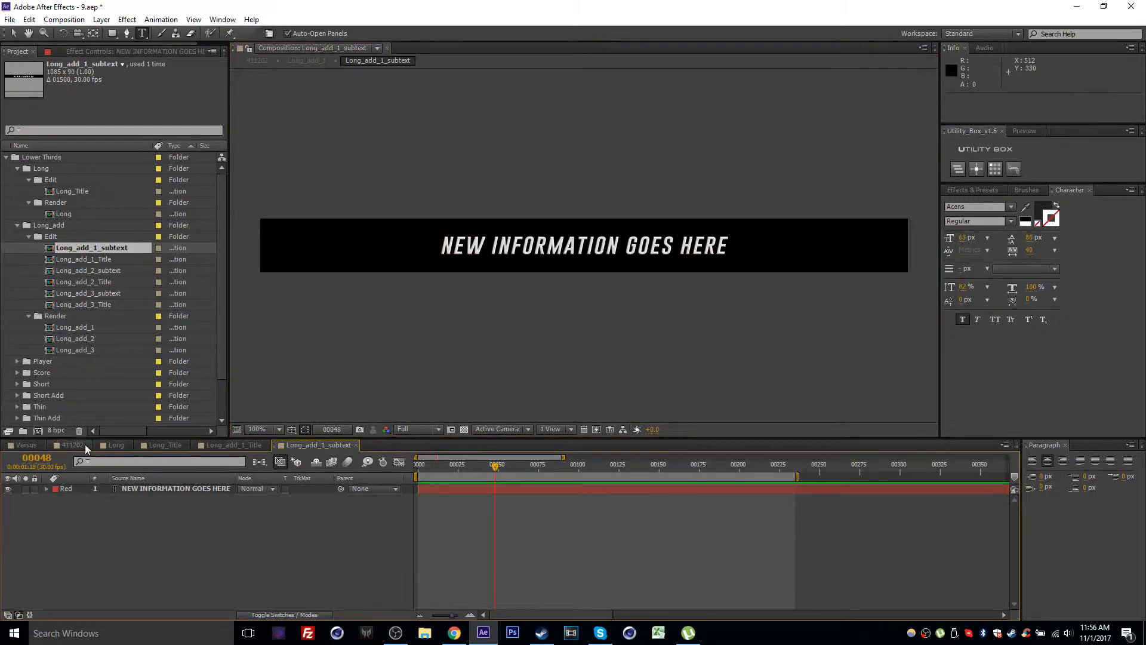
left_click(73, 445)
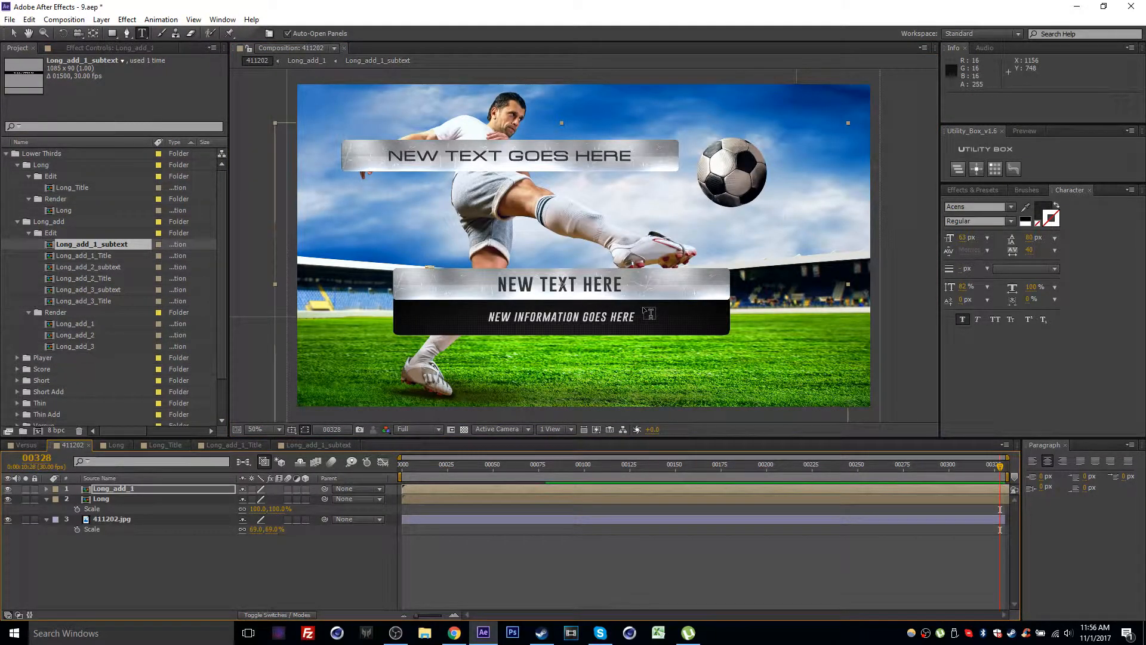
Step: Move Long_add_1 down near the image's lower edge and place Long_add_2 above it and Long_add_3 at about 1260, 496
left_click(19, 336)
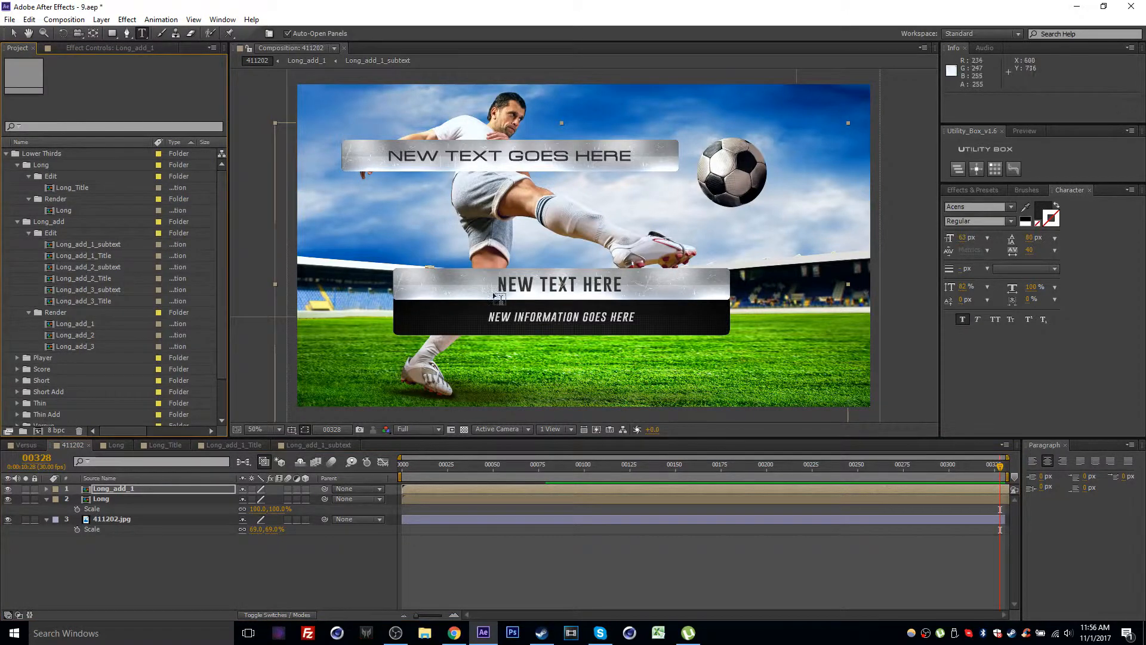
key("v")
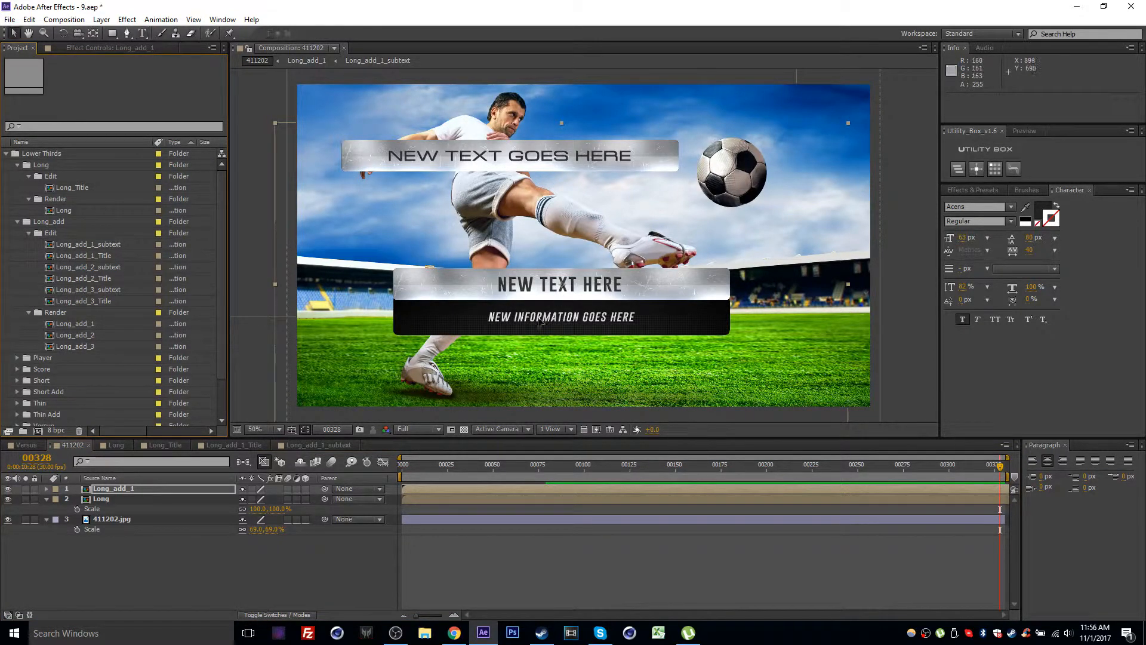
left_click_drag(542, 295, 483, 355)
left_click_drag(67, 338, 406, 222)
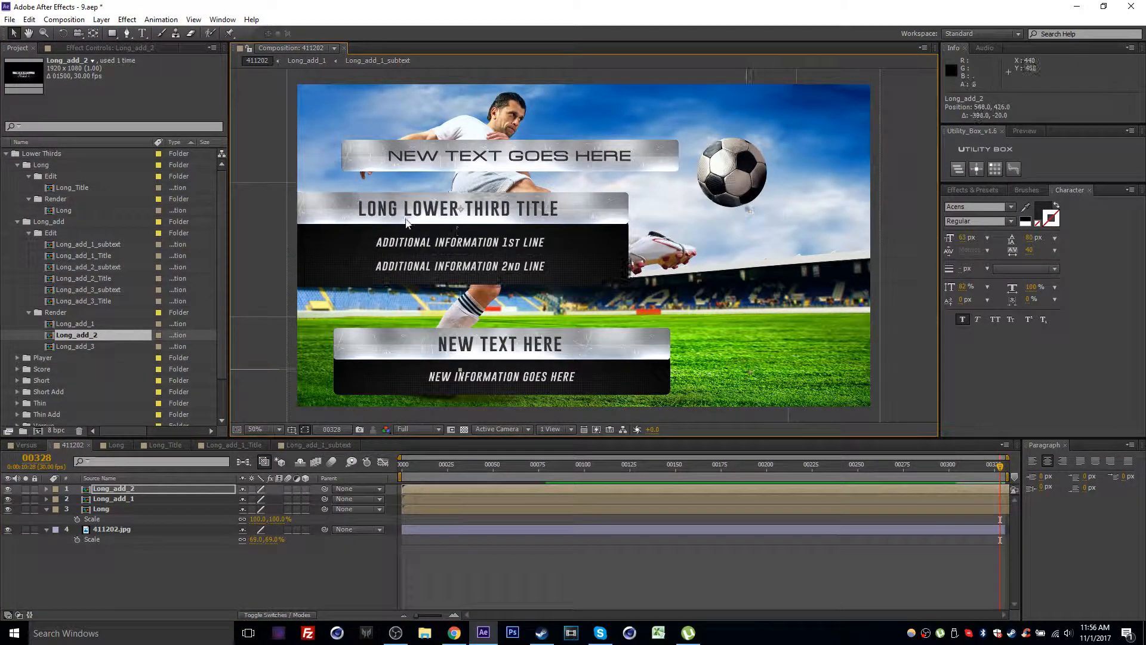
left_click_drag(77, 345, 674, 241)
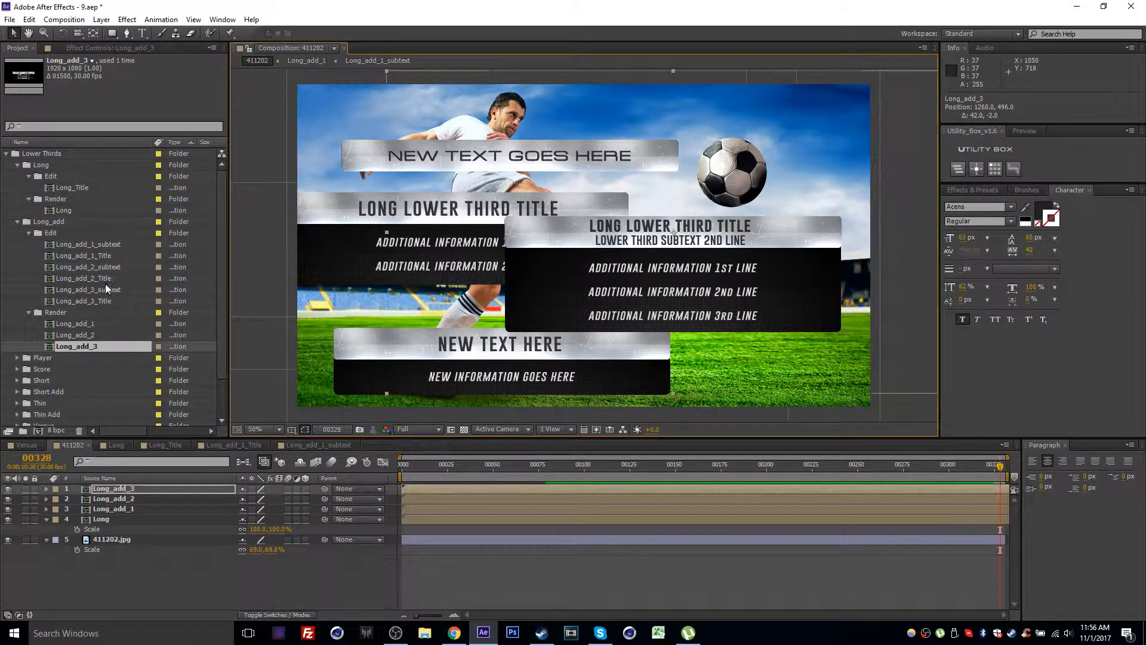
Step: Examine the text layers in Long_add_3_Title and Long_add_3_subtext, and return to the 411202 composition
left_click(80, 300)
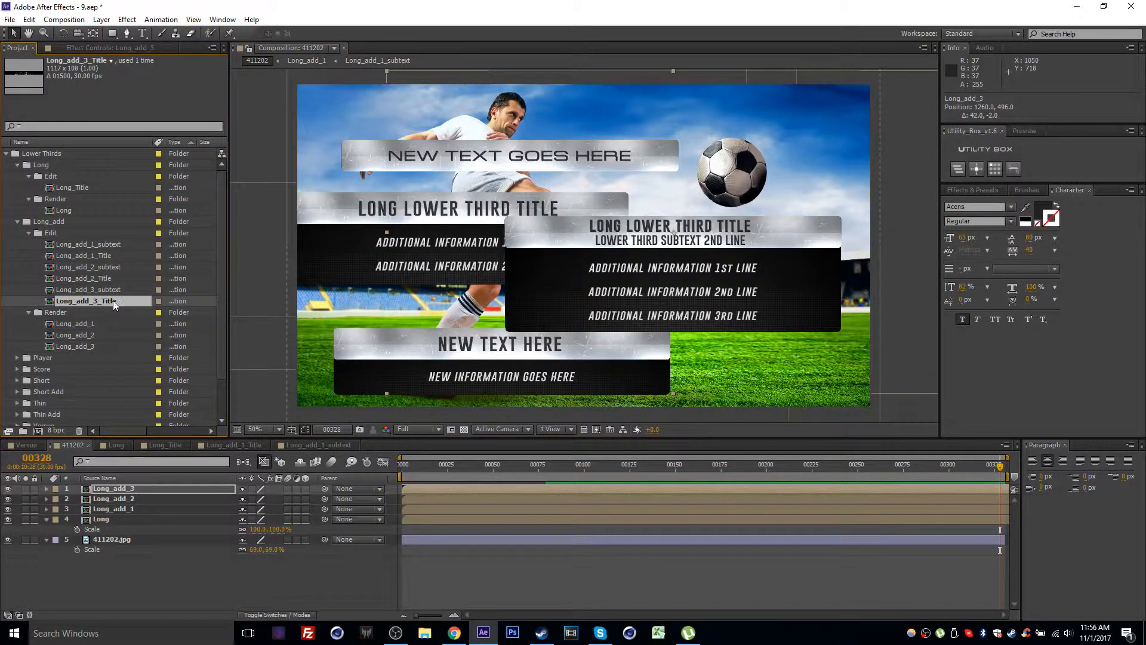
double_click(126, 303)
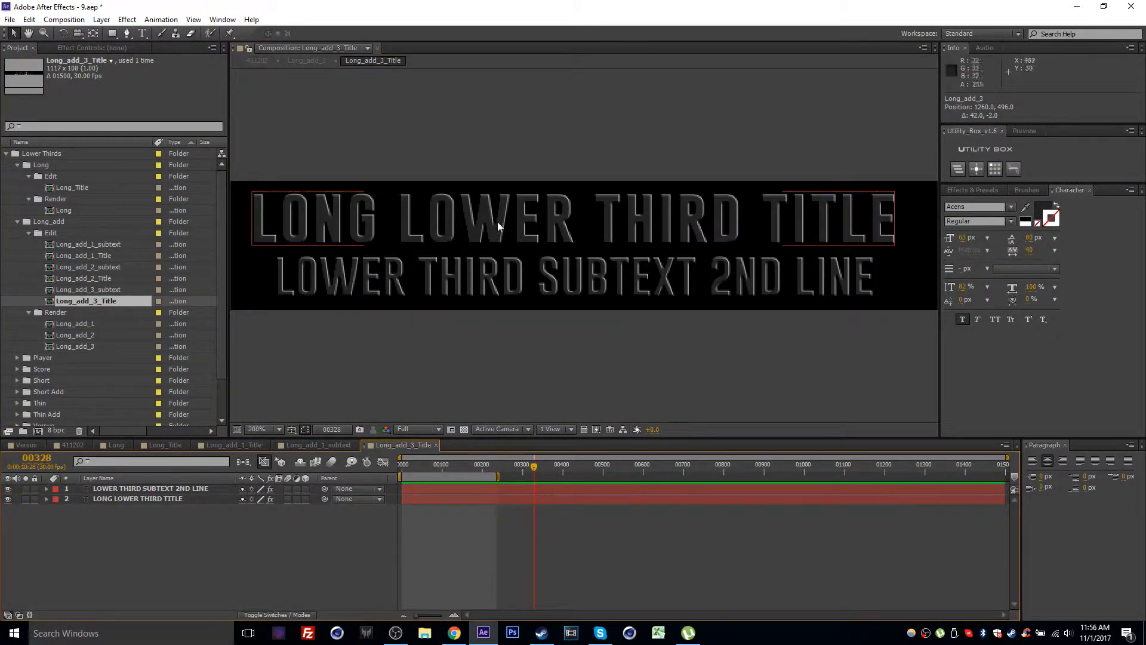
left_click(70, 446)
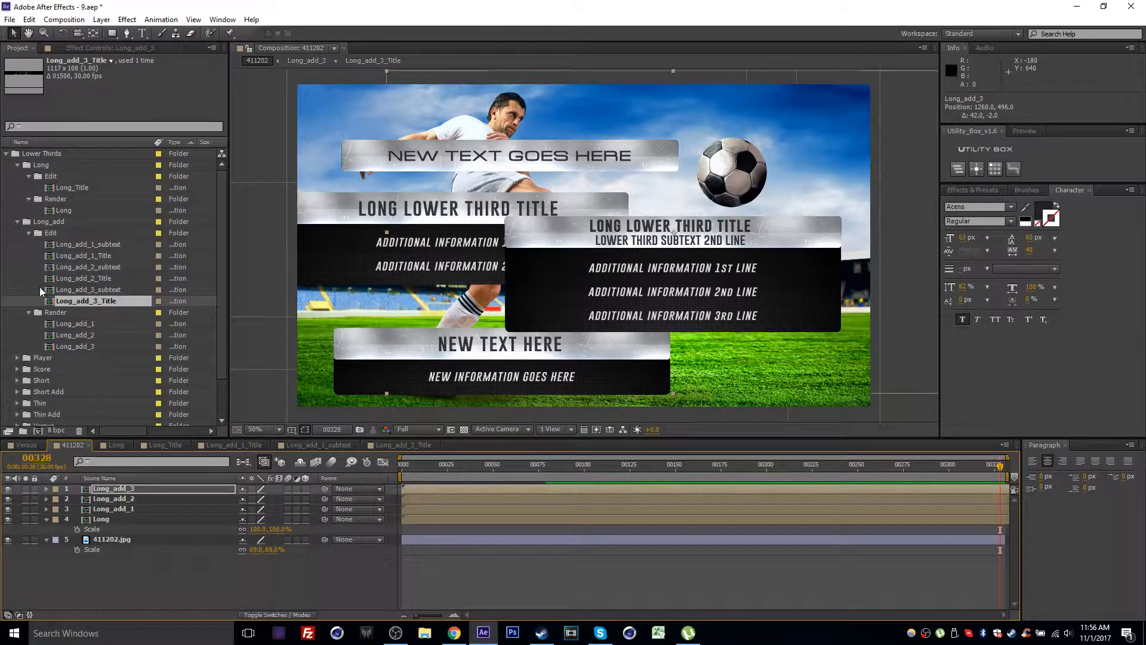
left_click(102, 290)
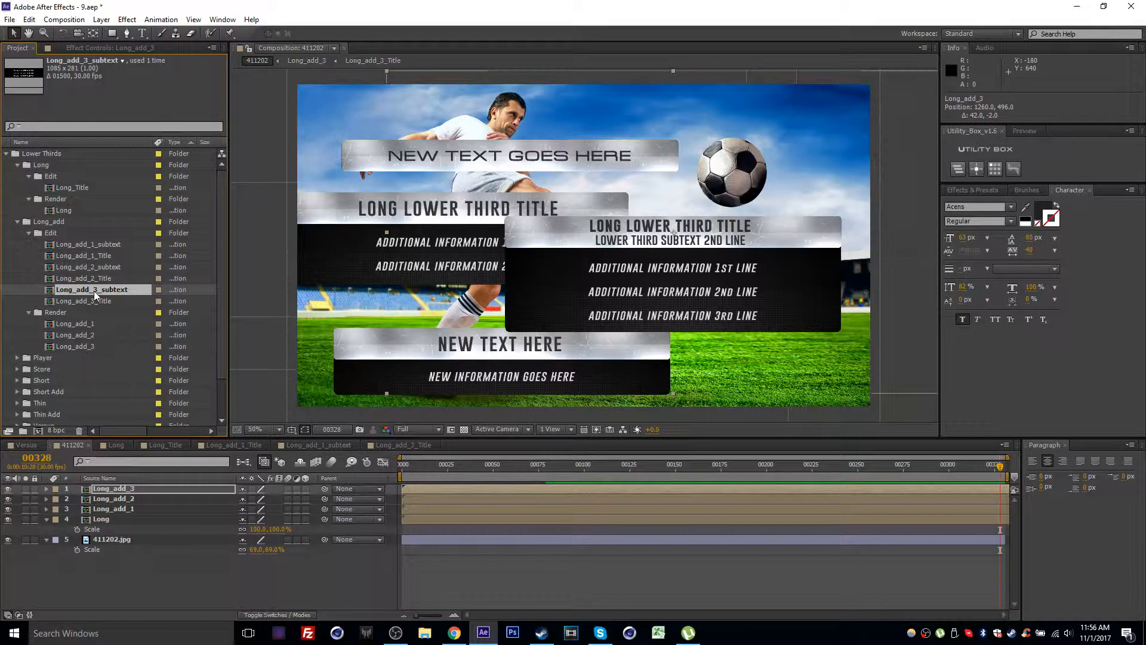
double_click(94, 292)
left_click_drag(535, 468, 440, 467)
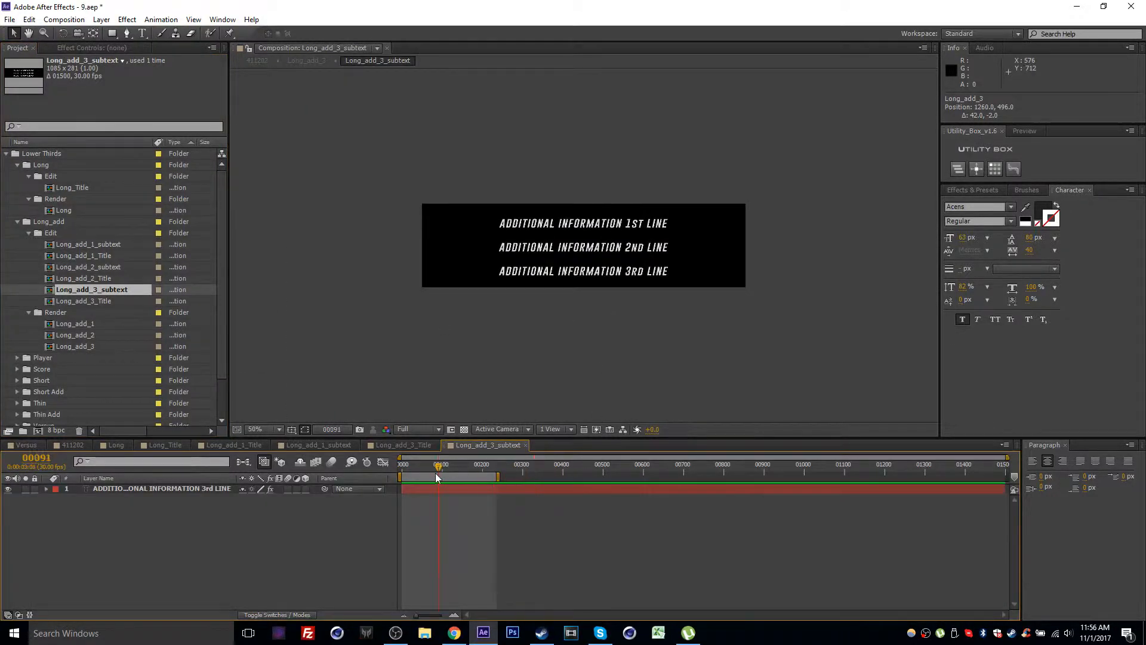
left_click(519, 220)
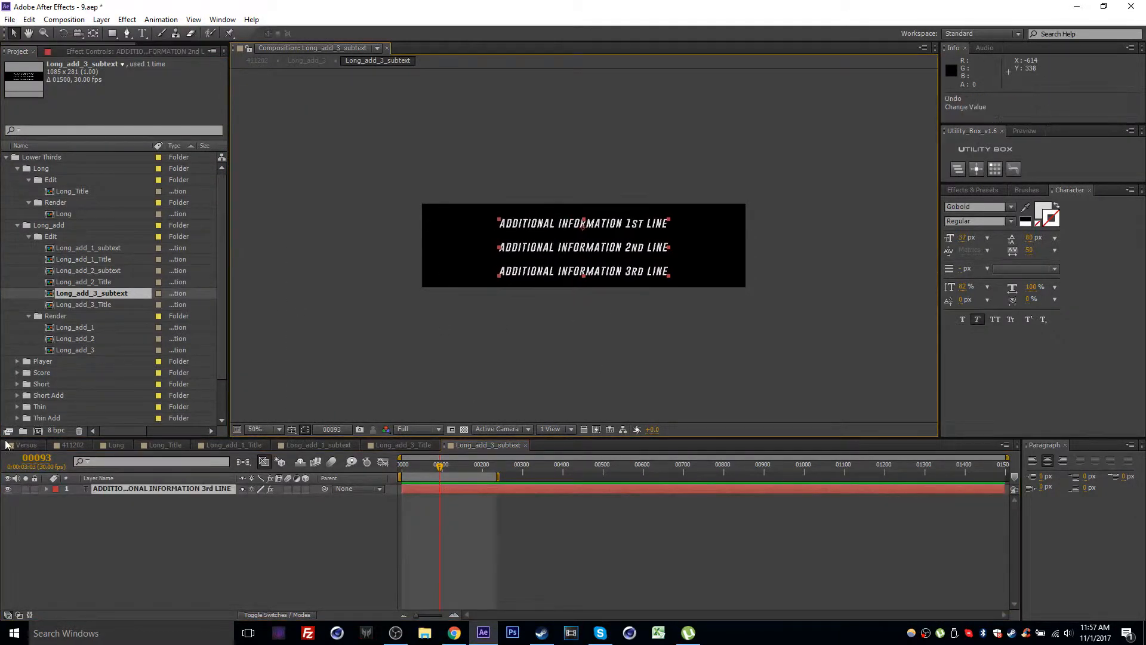
left_click(27, 445)
left_click(74, 445)
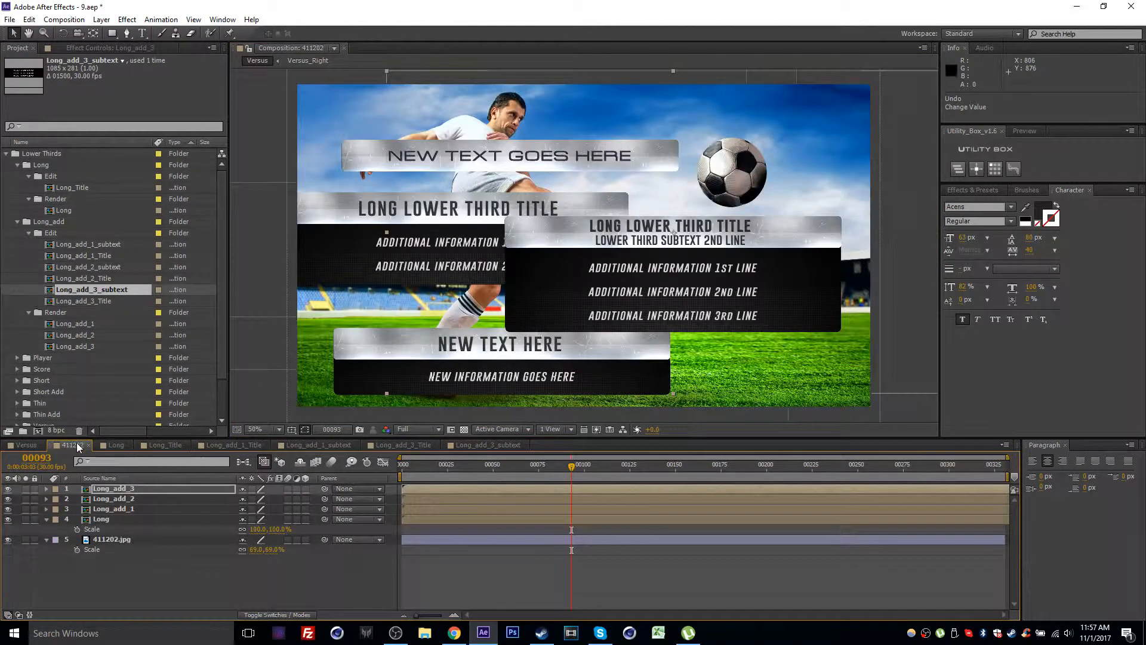
Step: Delete the Long and all three Long_add lower-third layers from the 411202 composition, keeping the 411202.jpg background
left_click(134, 520)
left_click(131, 489, "shift")
key("Delete")
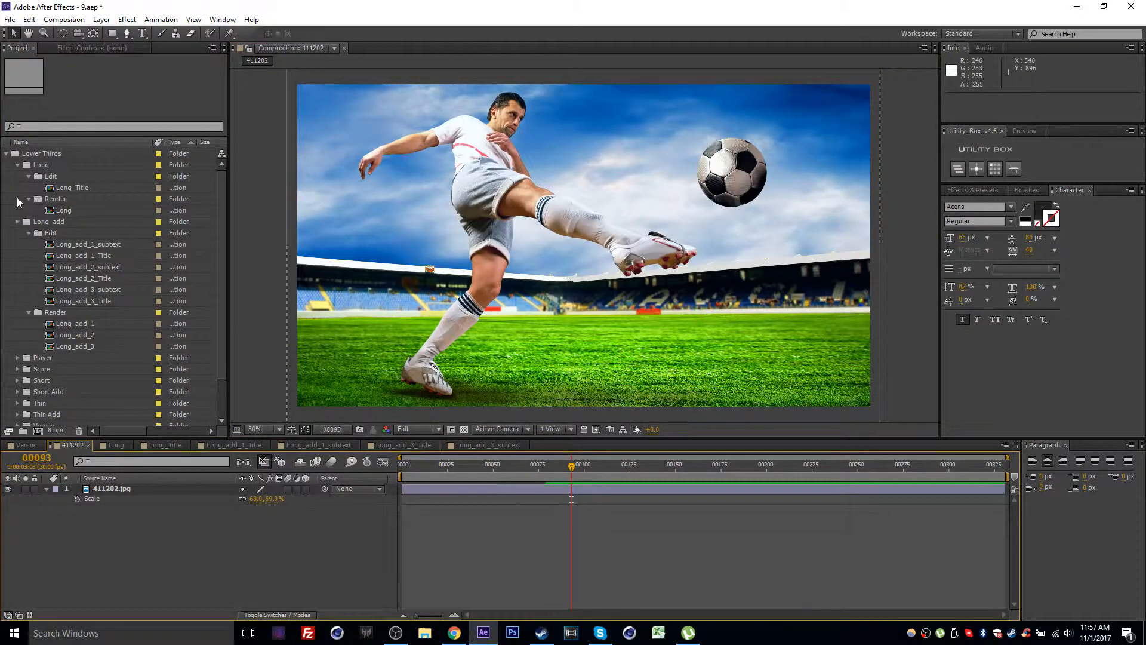
Step: Collapse the Long folders, add Player from the Player Render folder to the 411202 composition and position it at about 984, 402
left_click(18, 221)
left_click(17, 165)
left_click(16, 189)
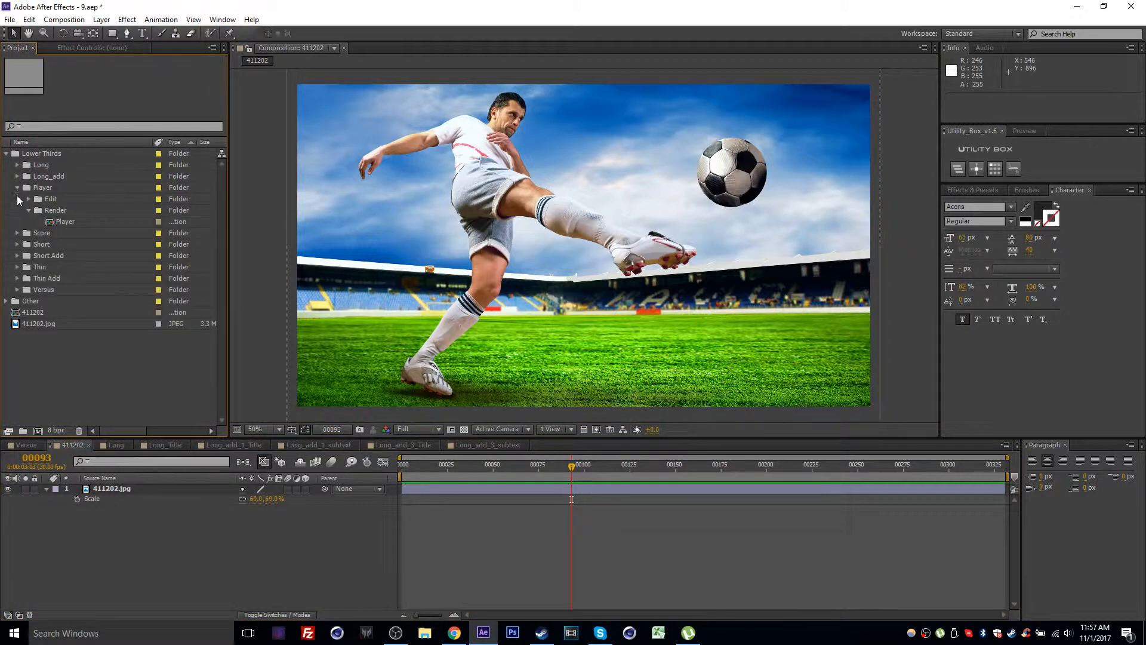
left_click_drag(66, 222, 518, 266)
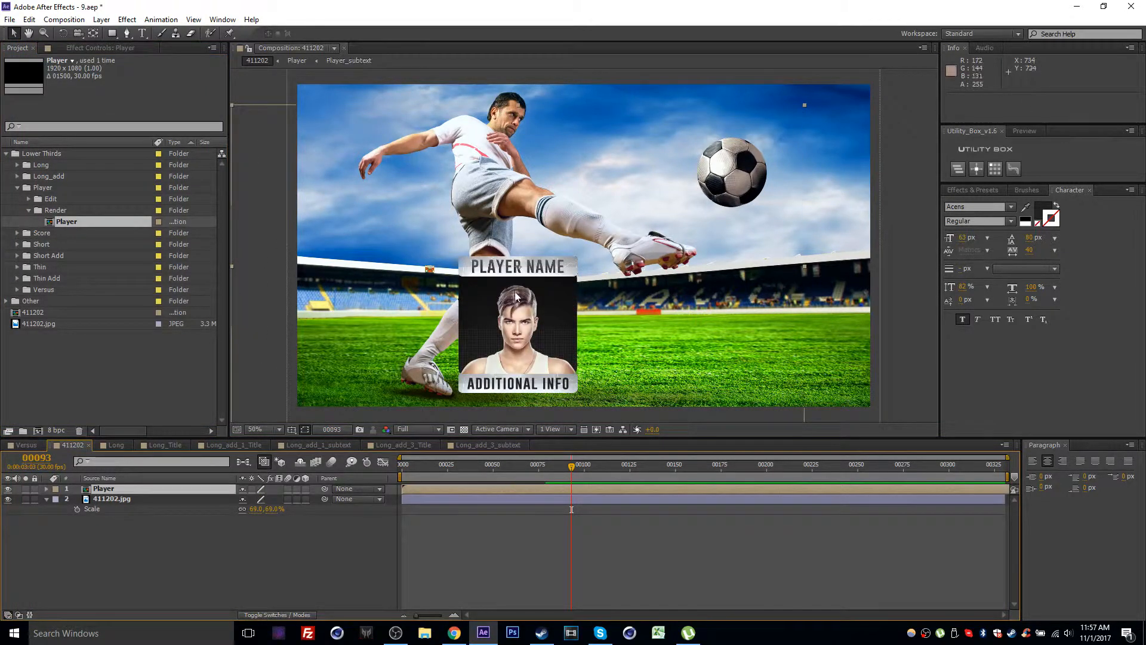
left_click_drag(517, 311, 589, 249)
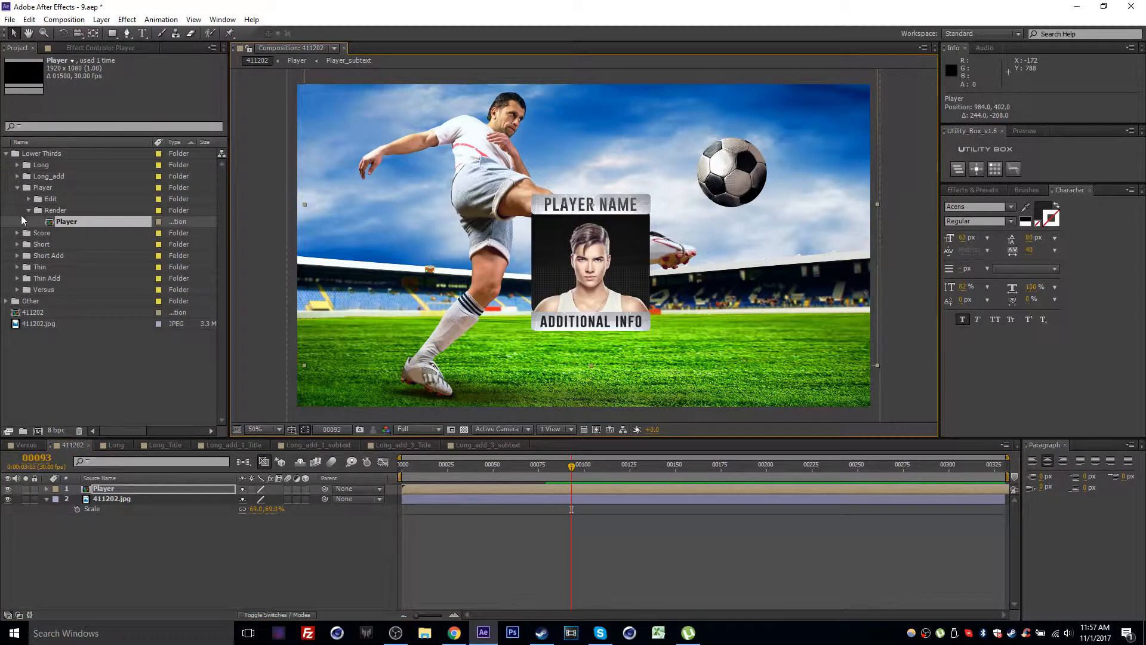
Step: Open the Player_Media_Holder composition from the Player folder's Edit subfolder
left_click(28, 198)
left_click(83, 213)
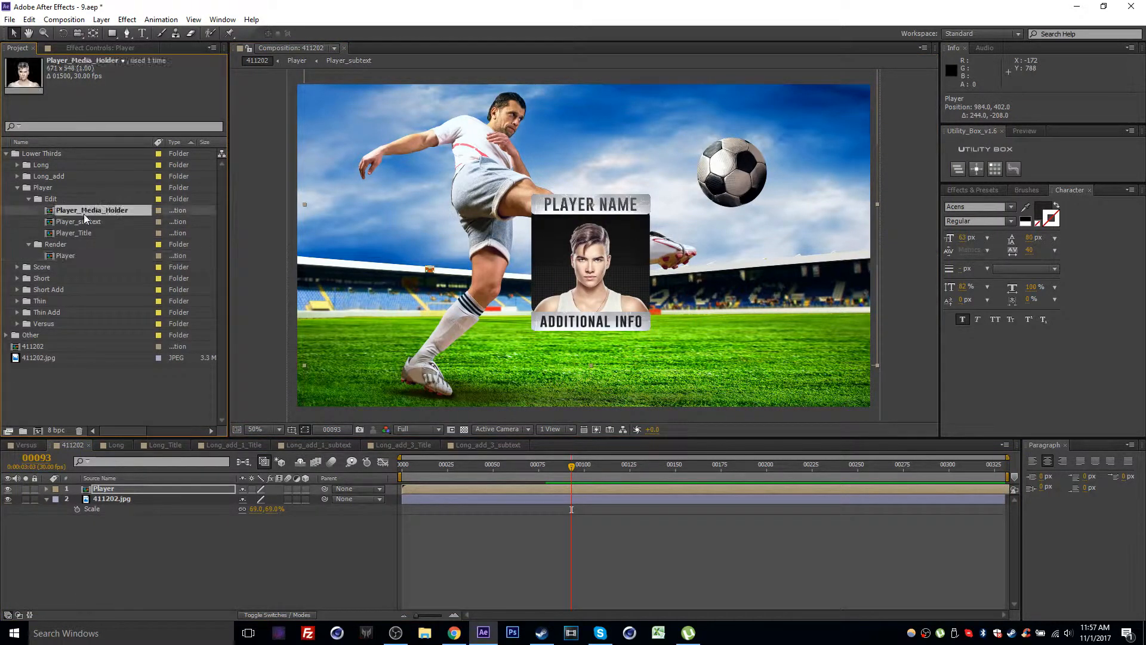
double_click(99, 212)
scroll(516, 258, "up", 1)
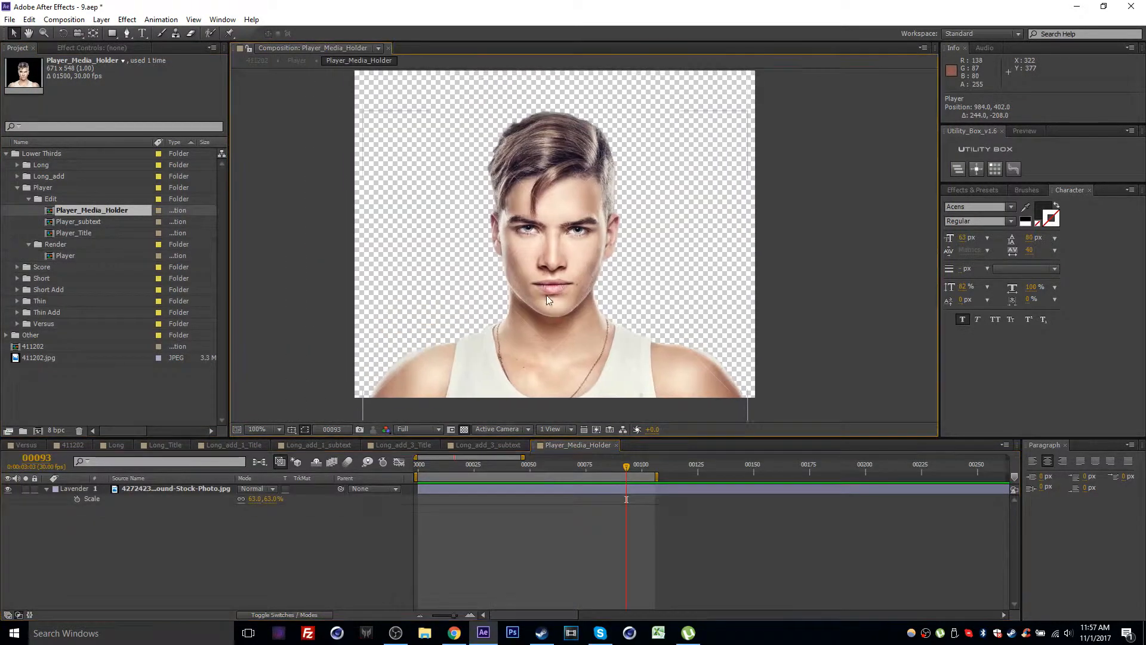
Step: Import Soccer-Player-7-psd61807.png, add it above the stock photo in Player_Media_Holder, and hide the stock photo layer
left_click_drag(619, 468, 525, 467)
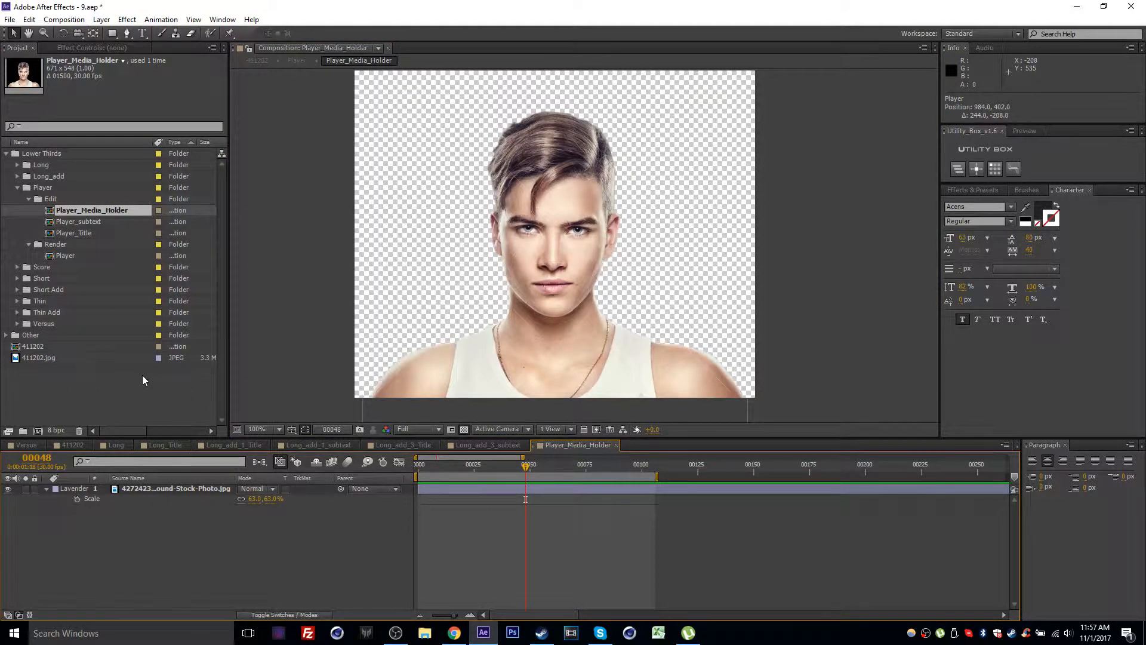
double_click(102, 386)
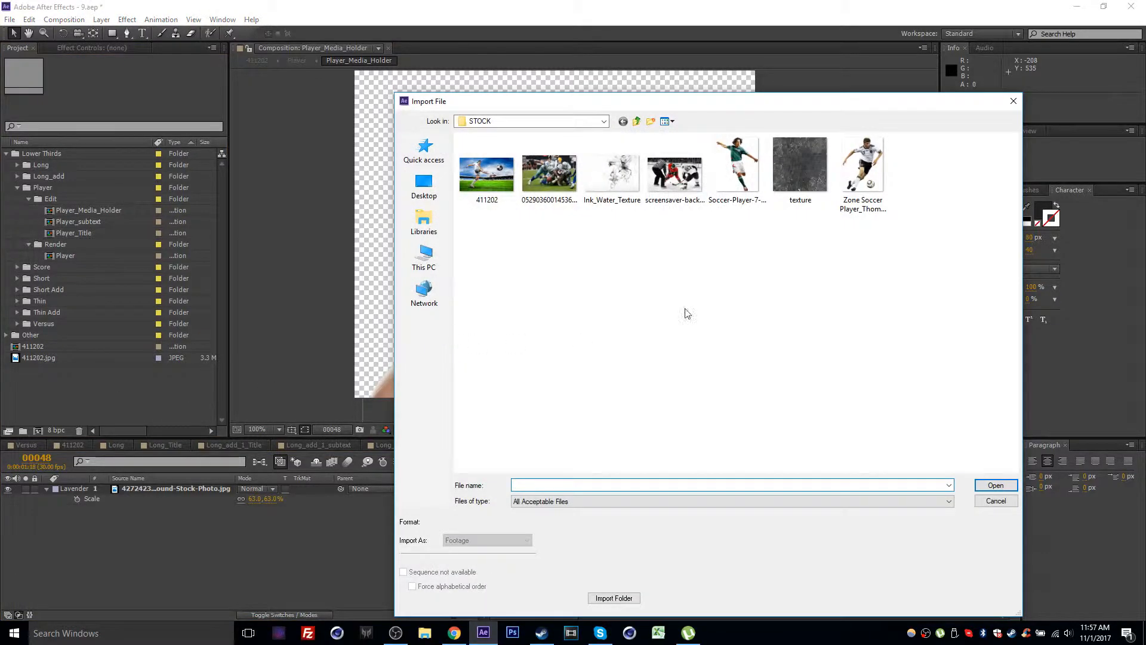
double_click(745, 162)
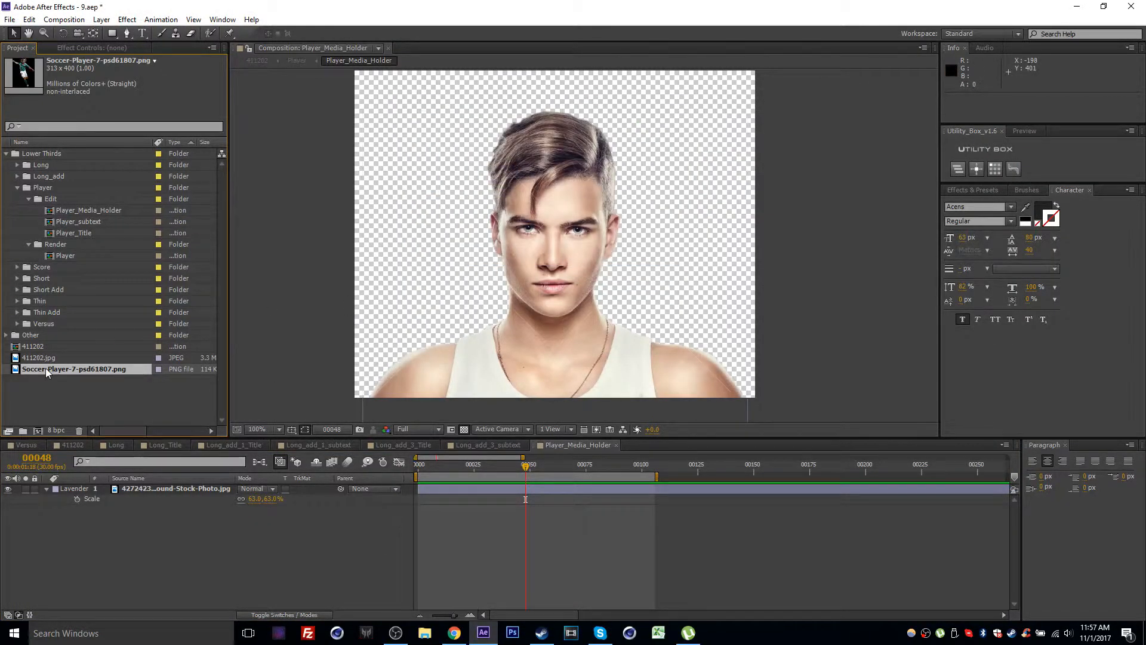
left_click_drag(47, 373, 107, 487)
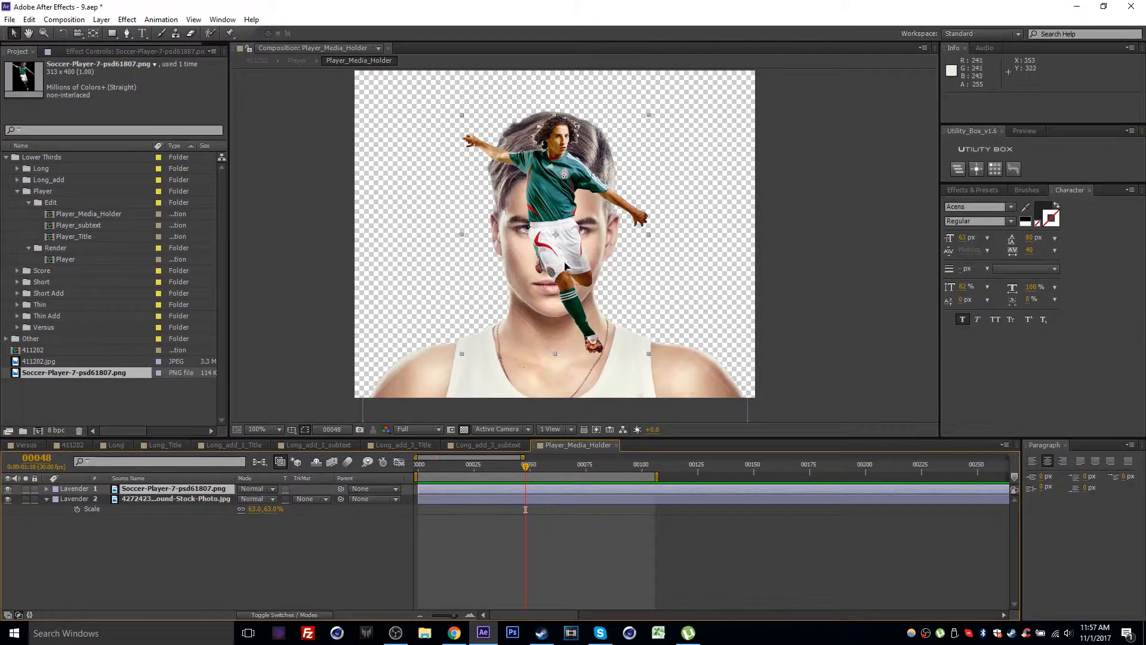
left_click(174, 498)
left_click(8, 498)
left_click(181, 489)
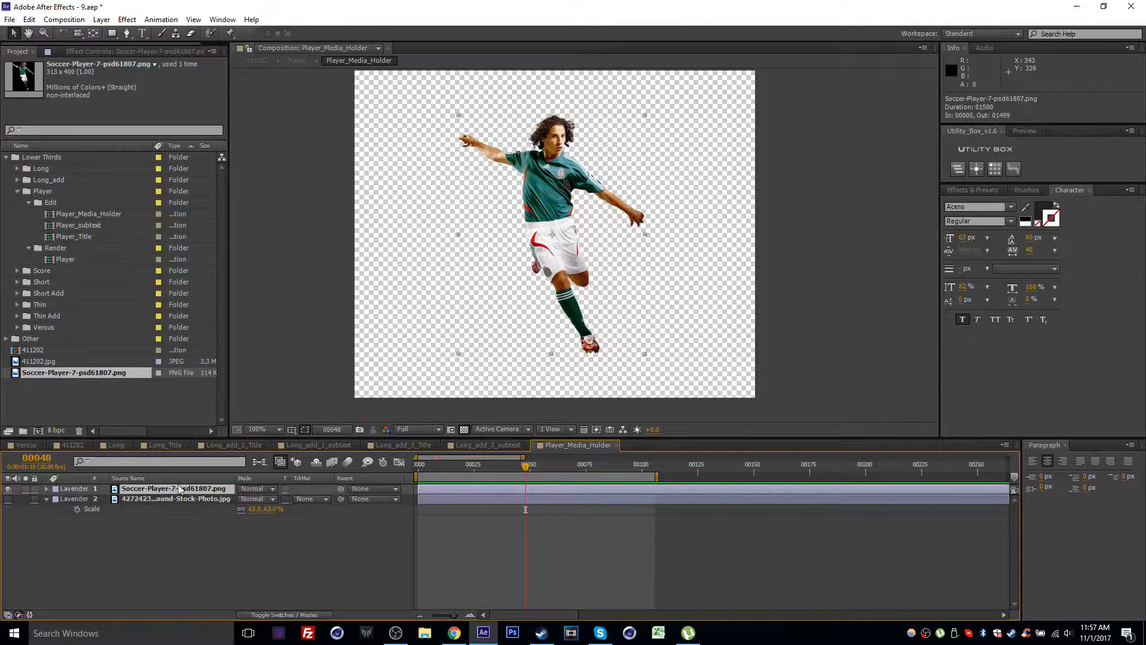
Step: Scale the soccer player layer to 183%, move it to about 321.5, 418, and return to the 411202 composition
scroll(507, 318, "down", 2)
key("s")
left_click_drag(255, 499, 297, 497)
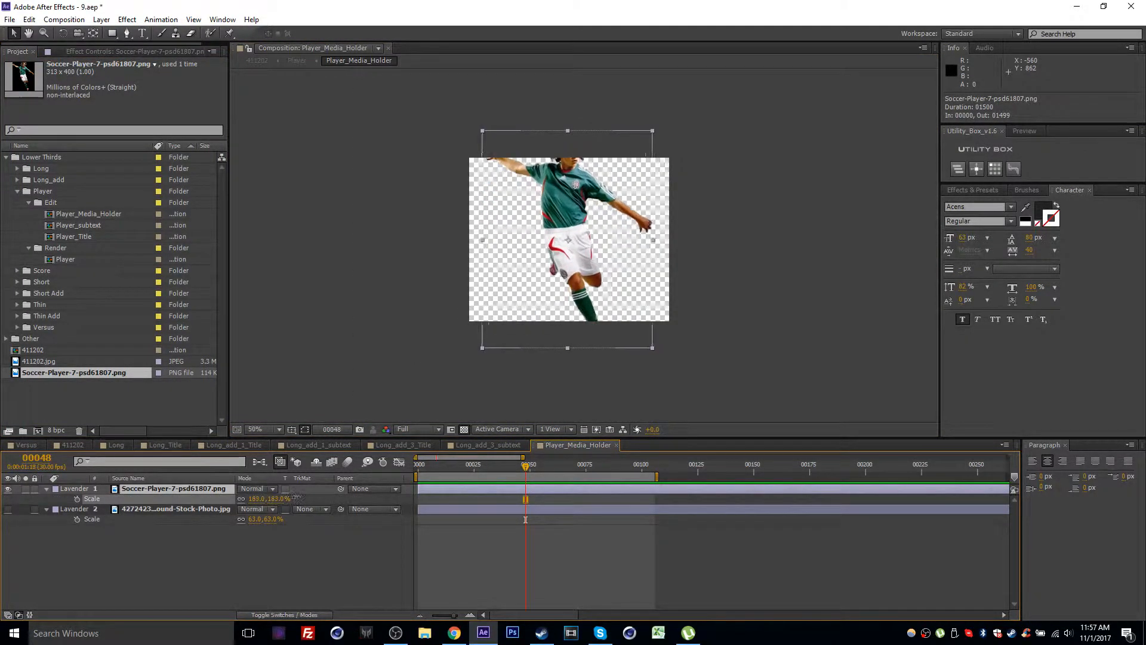
left_click_drag(616, 243, 613, 286)
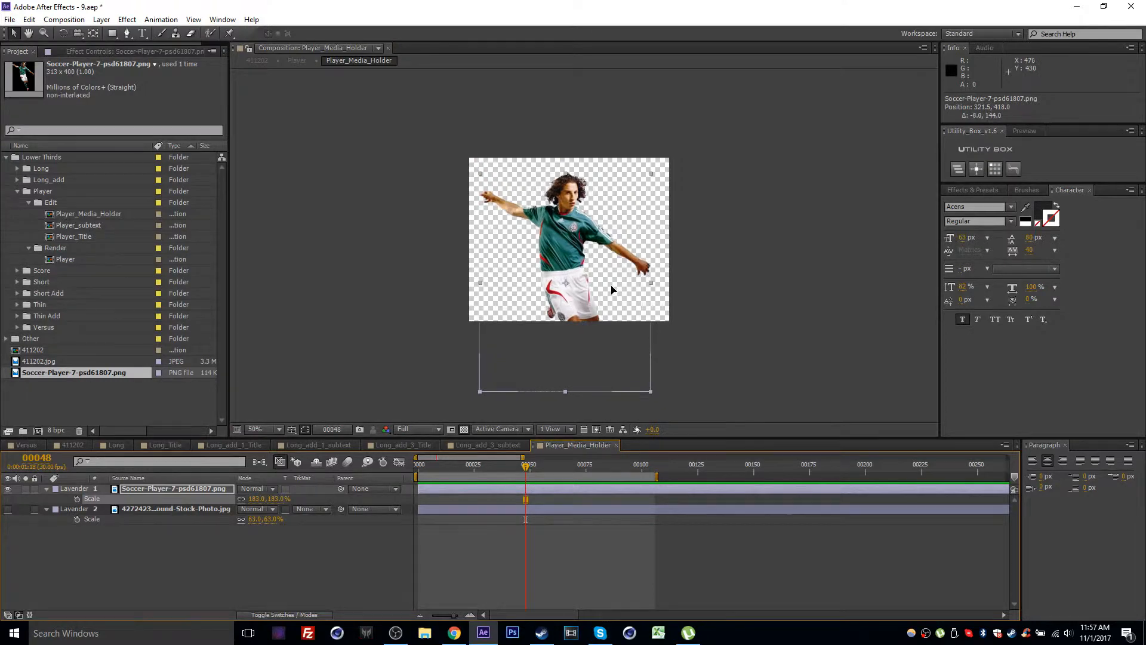
left_click(58, 445)
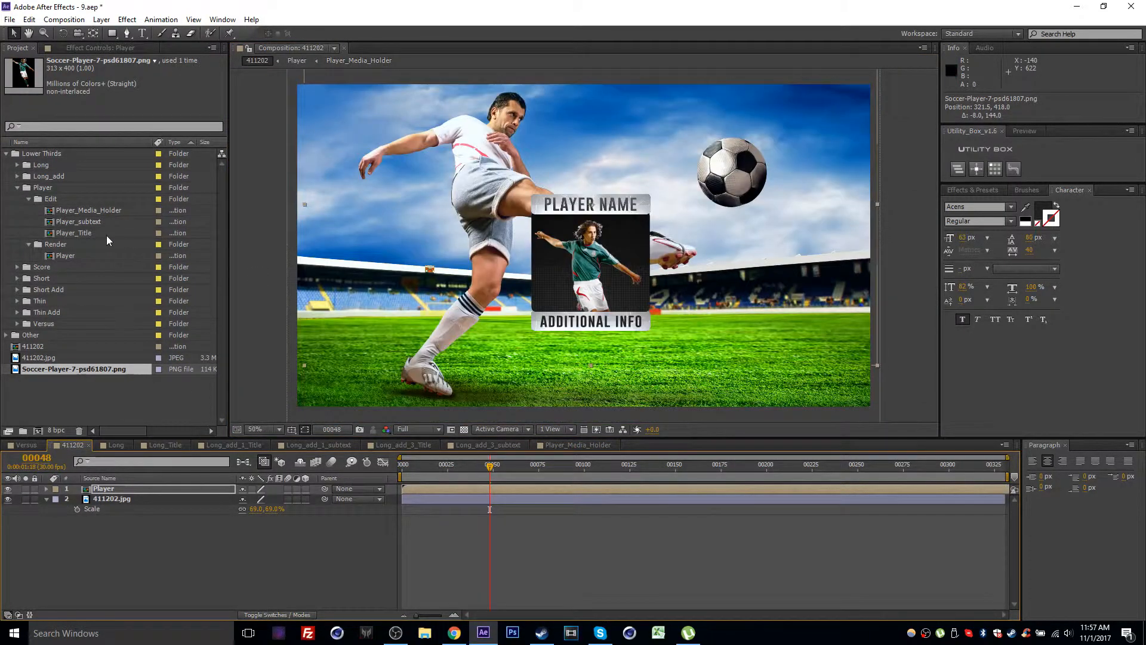
Step: Replace the placeholder text in the Player_Title composition with the player's name
left_click(31, 232)
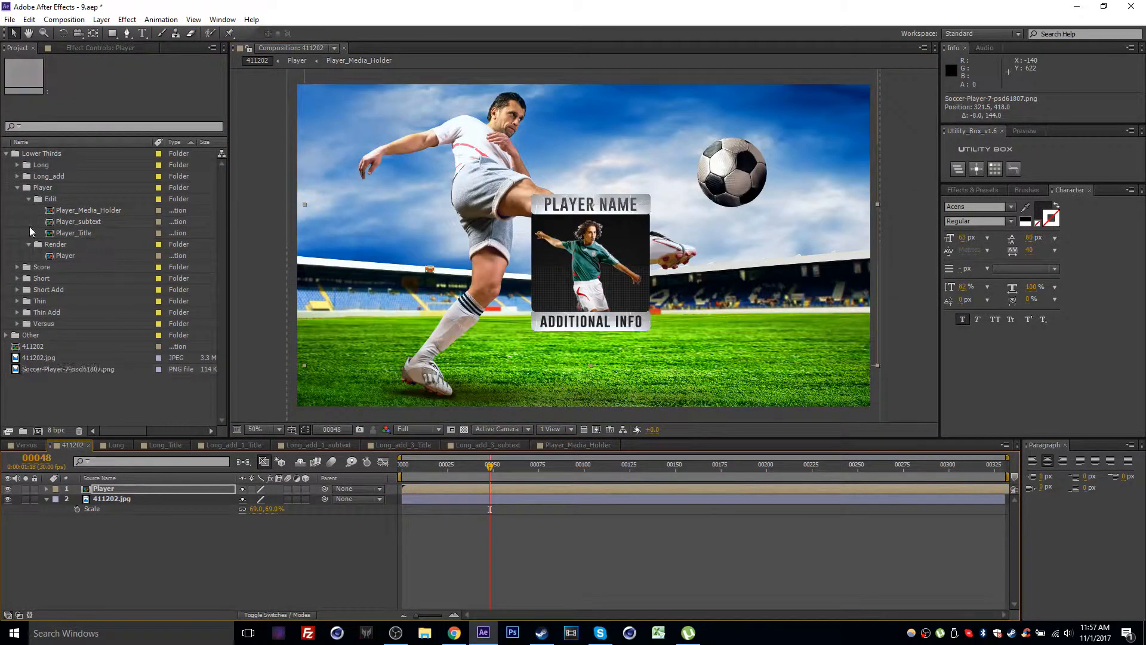
double_click(83, 233)
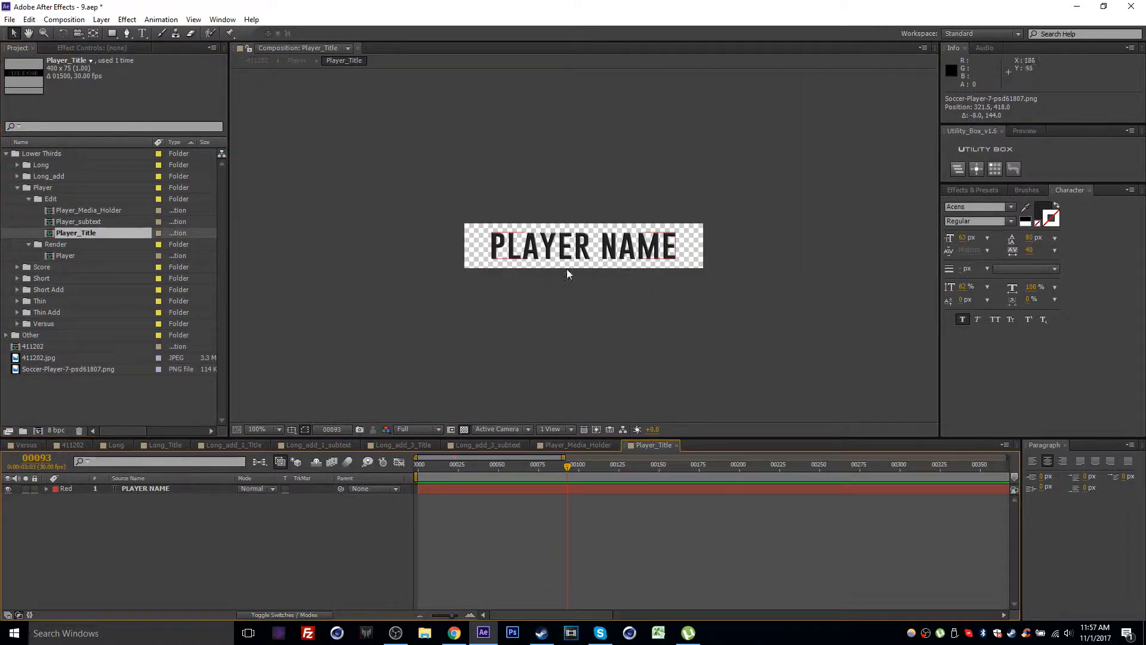
double_click(566, 248)
type("ANTHONY")
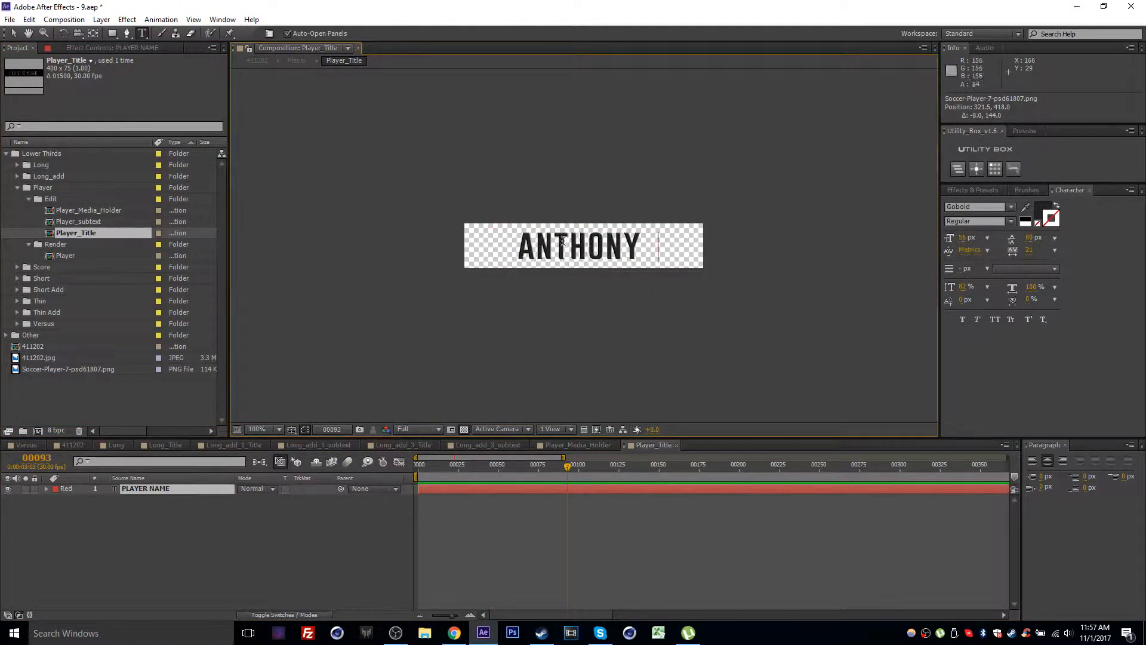
type(" K")
left_click(486, 522)
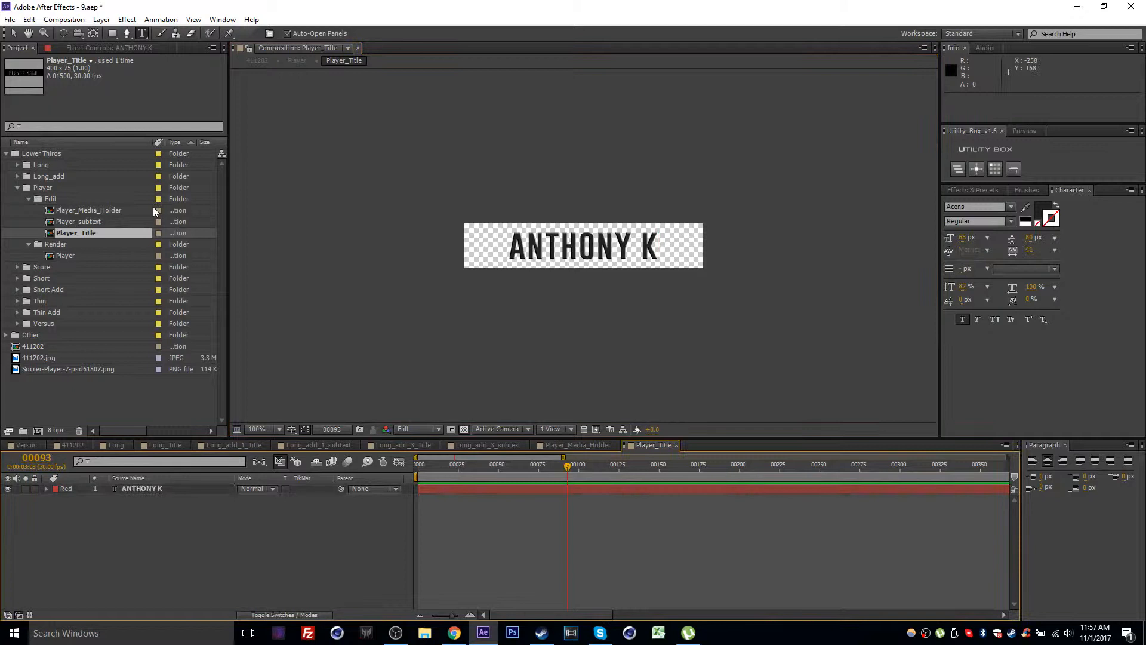
Step: Replace the ADDITIONAL INFO text in the Player_subtext composition with DEFENSE
double_click(86, 222)
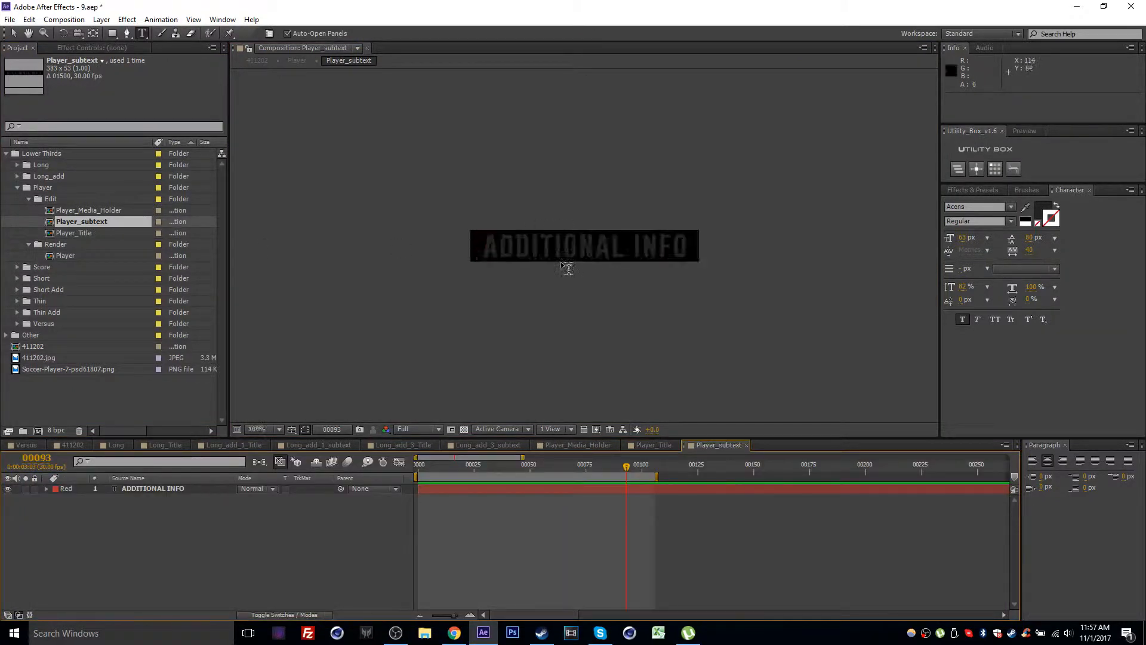
left_click_drag(475, 248, 729, 250)
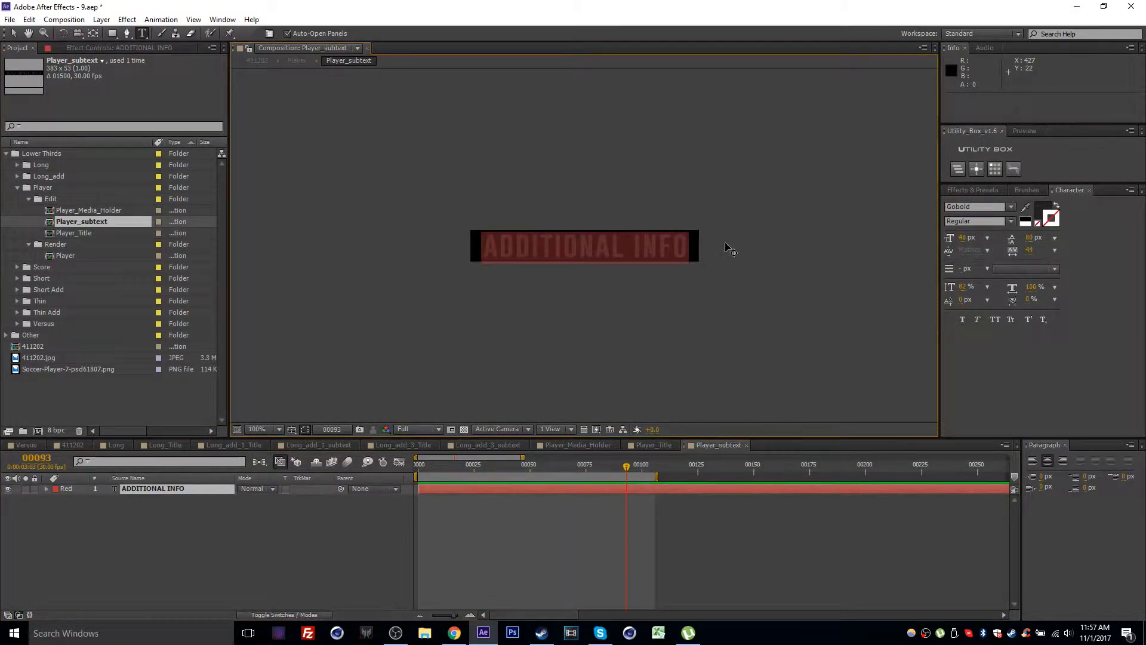
type("DEFENSE")
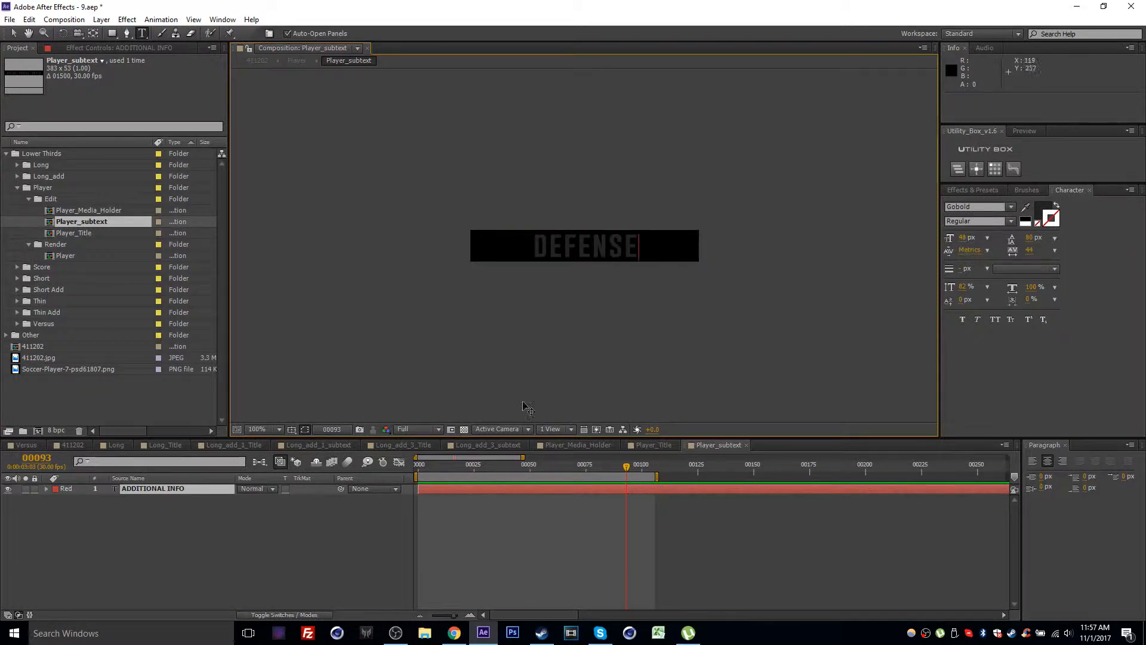
left_click(179, 537)
Step: Move the Player lower third to about 826, 268 in the 411202 composition and collapse the Player folder
left_click(72, 445)
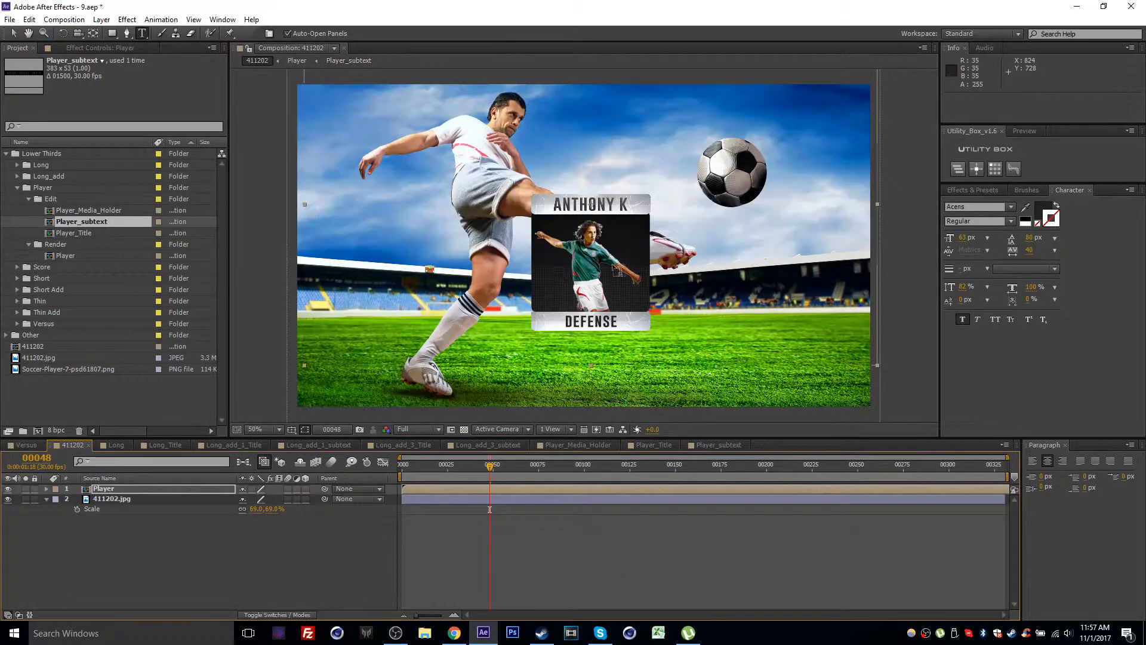
key("v")
left_click_drag(581, 259, 534, 219)
left_click(17, 187)
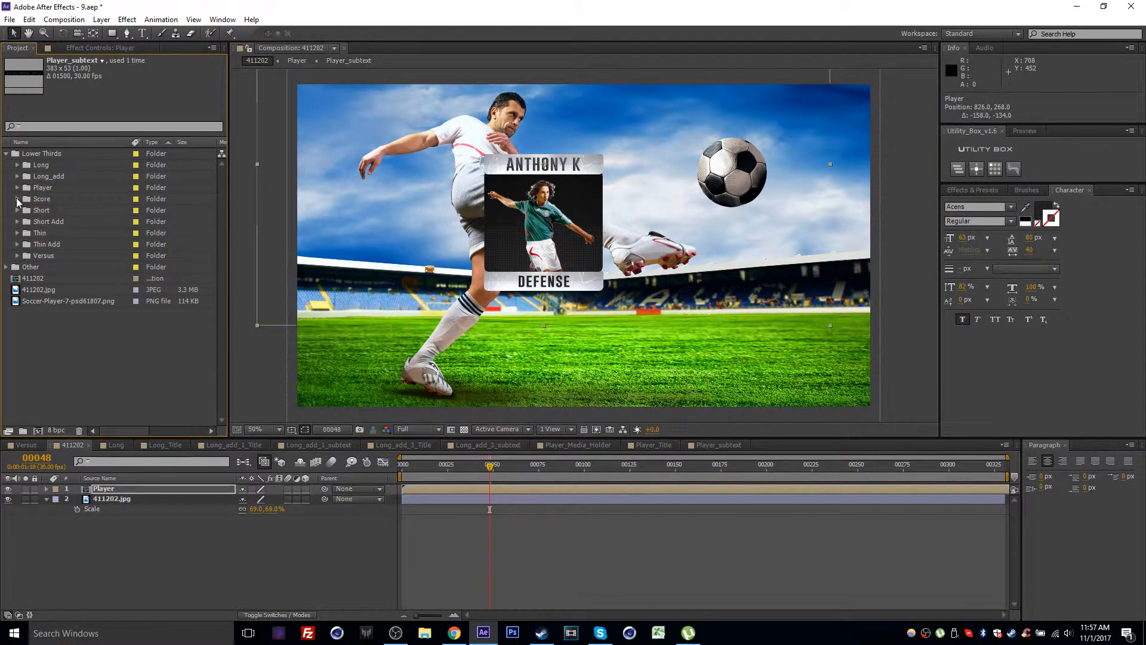
Step: Add Score at about 1262, 794 and Score_add at about 356, 830 to the 411202 composition from the Score Render folder
left_click(17, 199)
left_click_drag(64, 233, 681, 335)
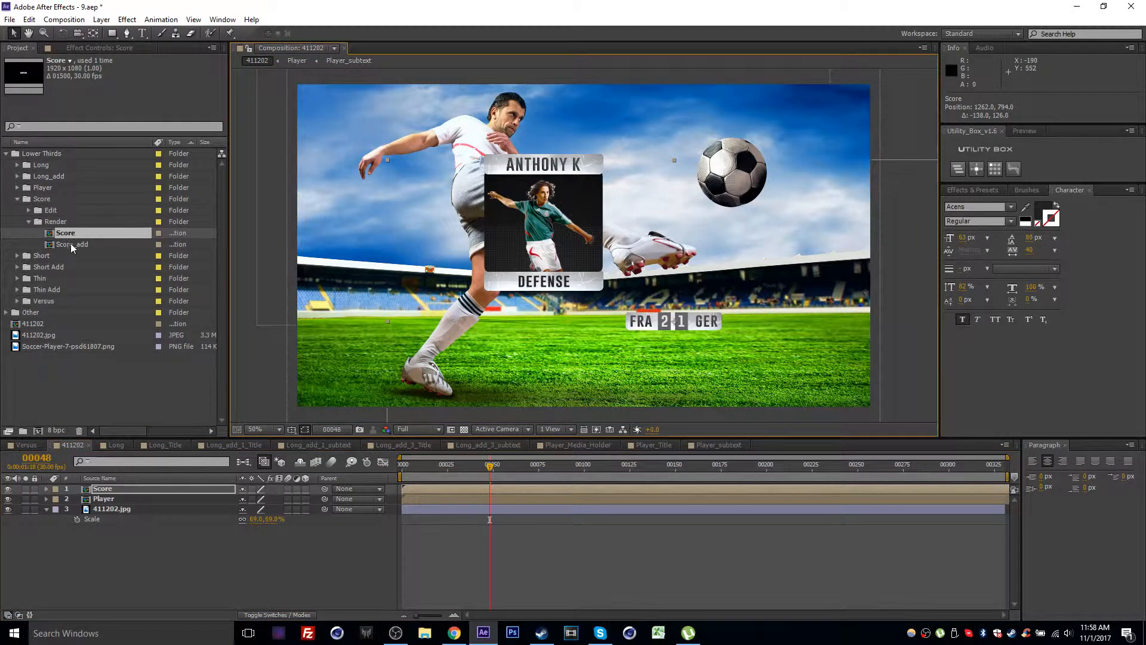
left_click_drag(71, 244, 422, 327)
left_click_drag(502, 334, 483, 339)
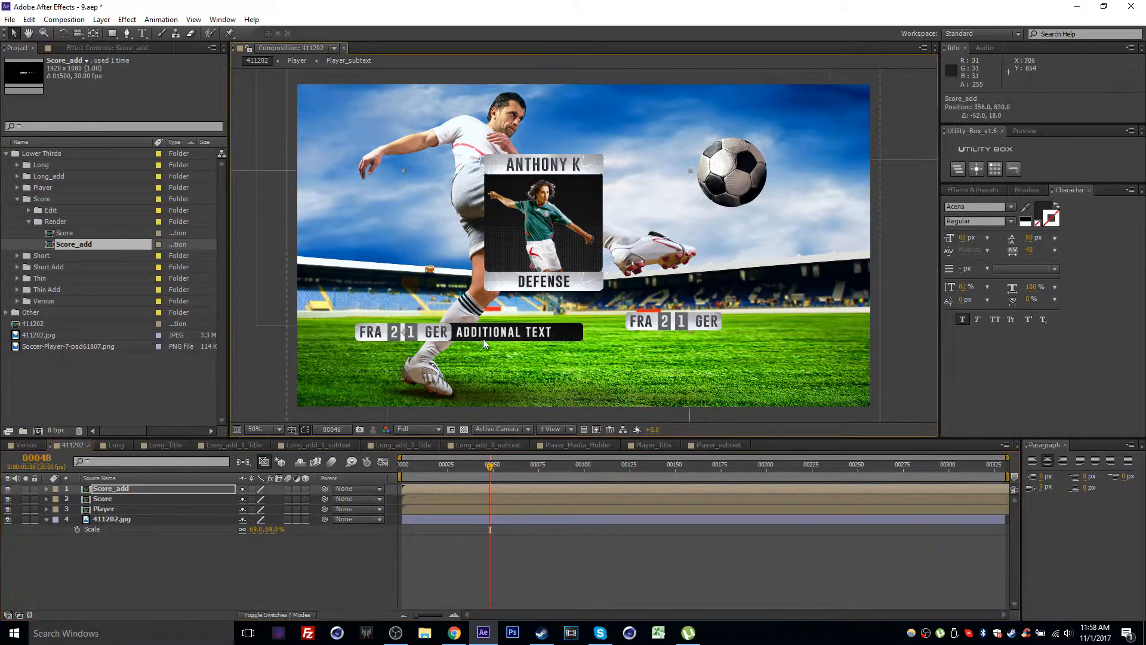
Step: Open the Score_Title composition from the Score subfolder inside the Score folder's Edit folder
left_click(28, 211)
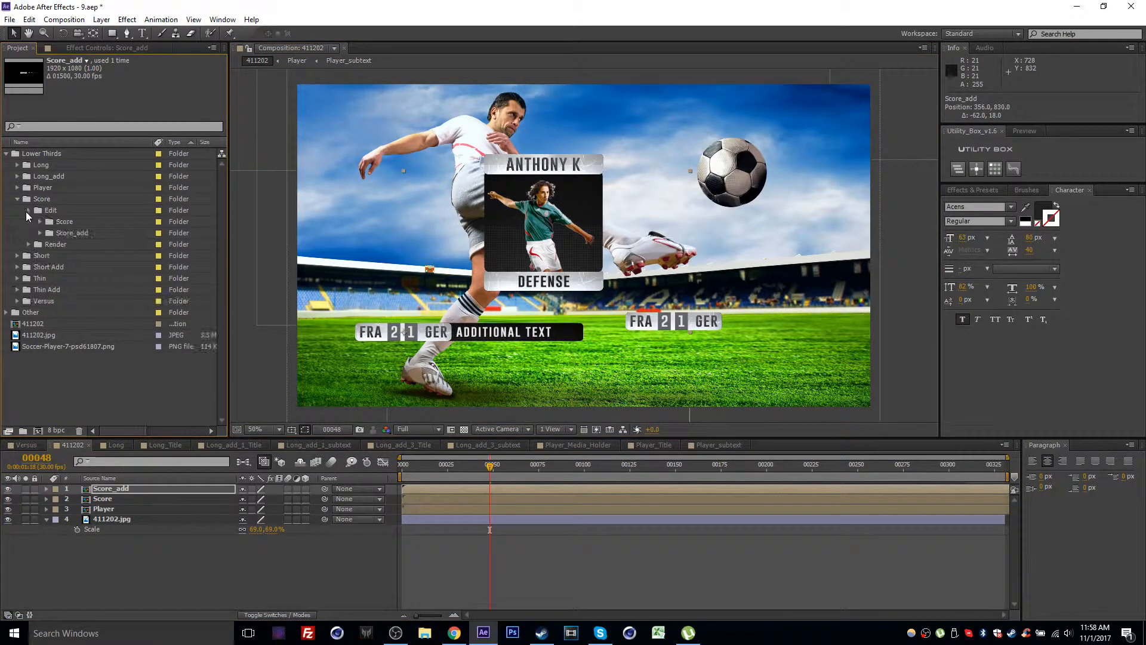
left_click(87, 236)
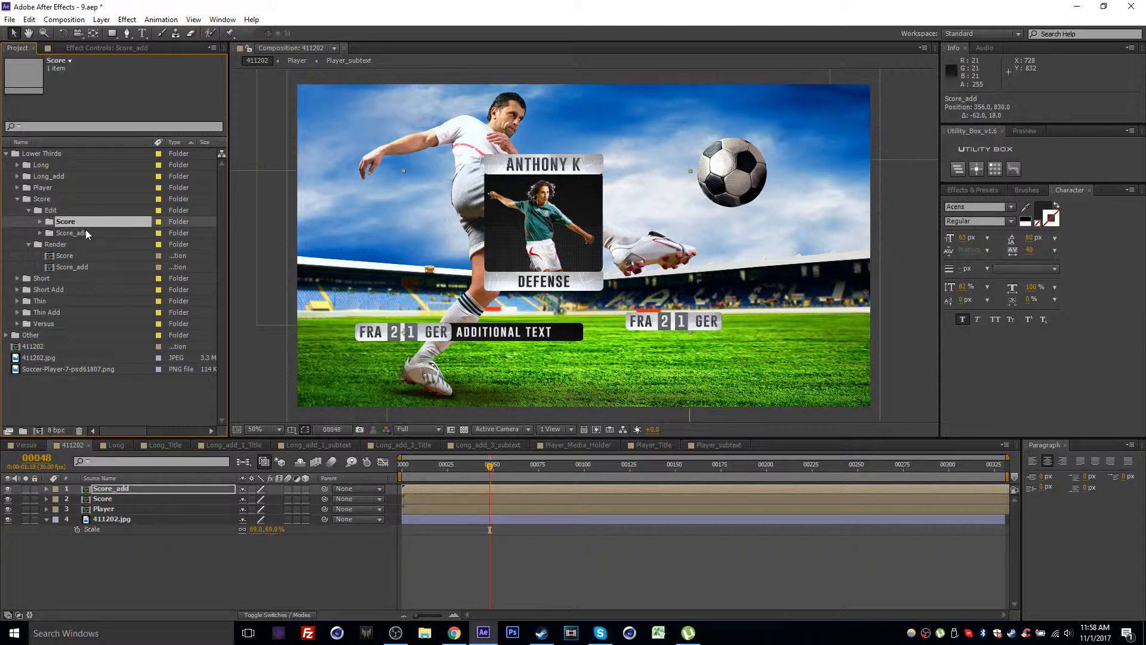
left_click(87, 236)
left_click(40, 222)
double_click(83, 233)
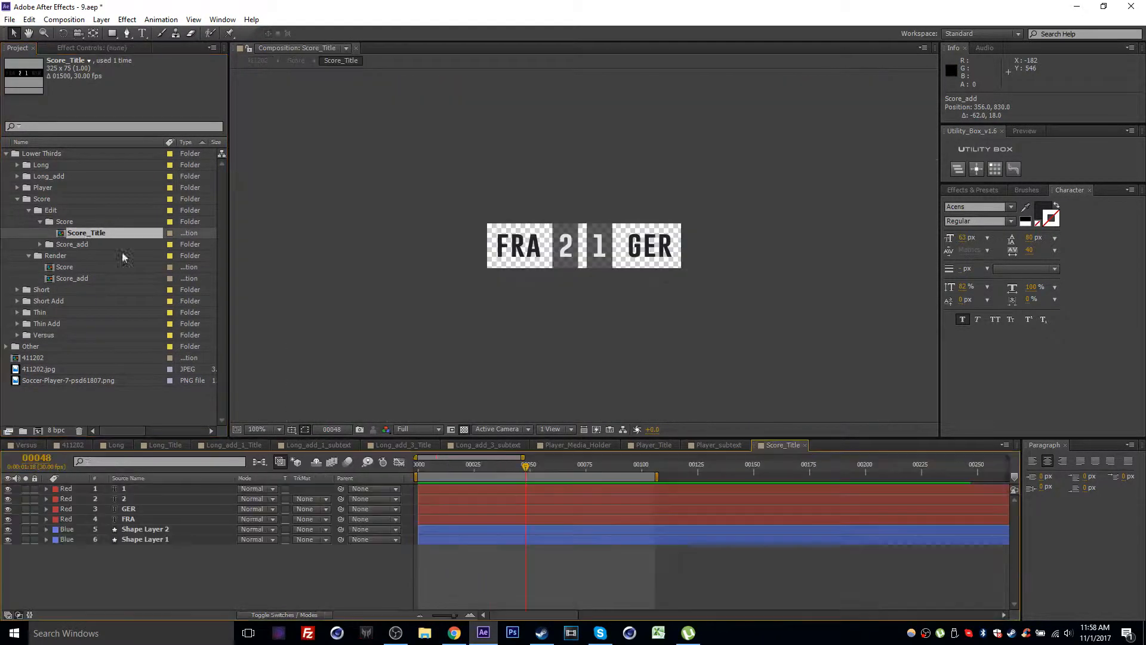
Step: Change the two score numbers in Score_Title to 5 for the first team and 2 for the second
left_click(530, 255)
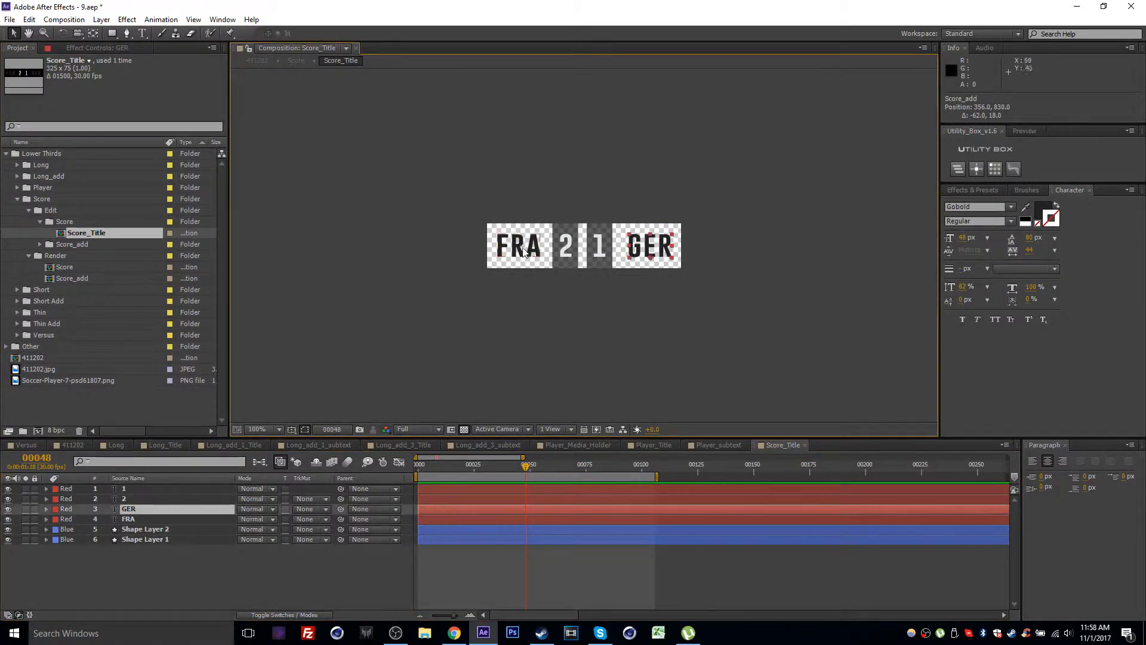
left_click(461, 585)
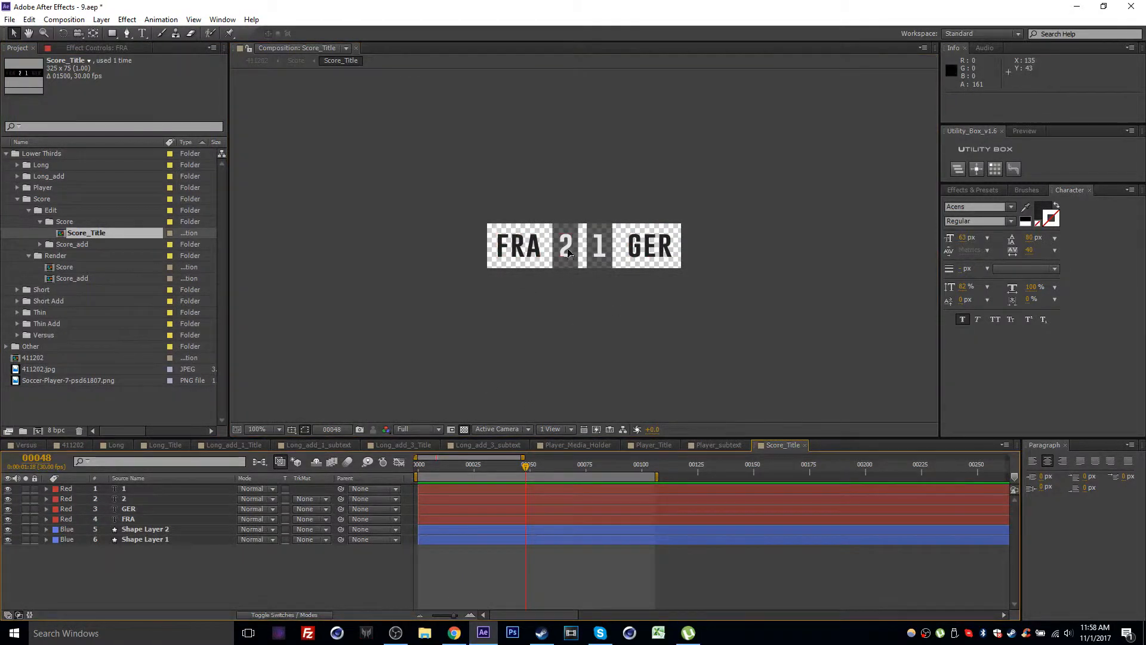
left_click(567, 249)
left_click(597, 249)
double_click(566, 246)
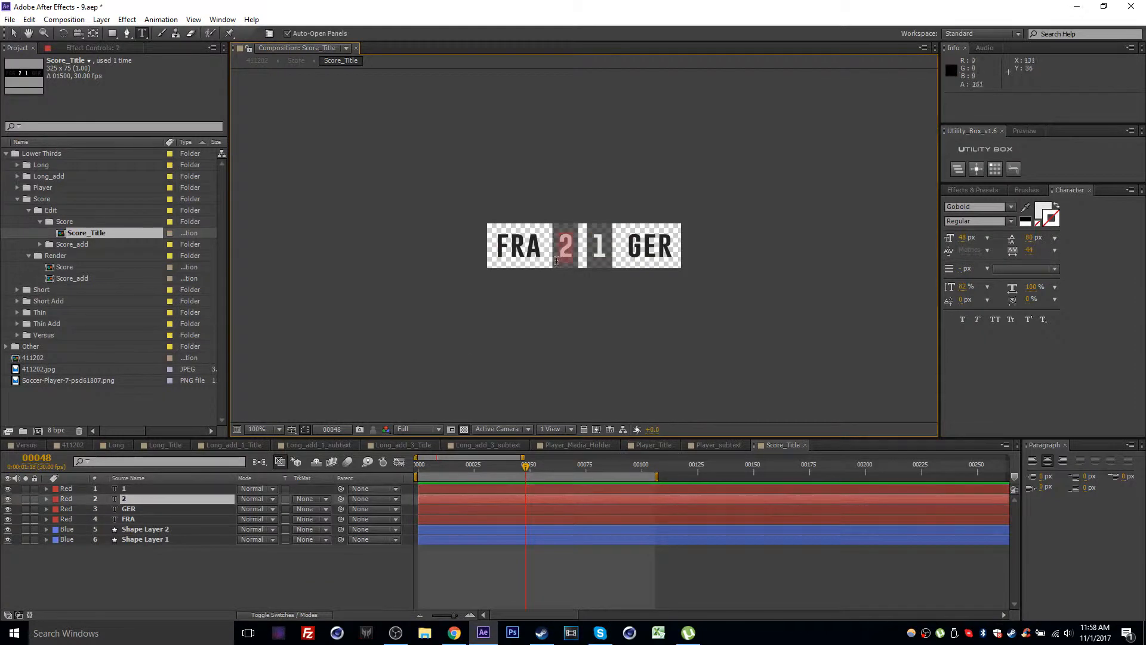
type("5")
left_click(183, 509)
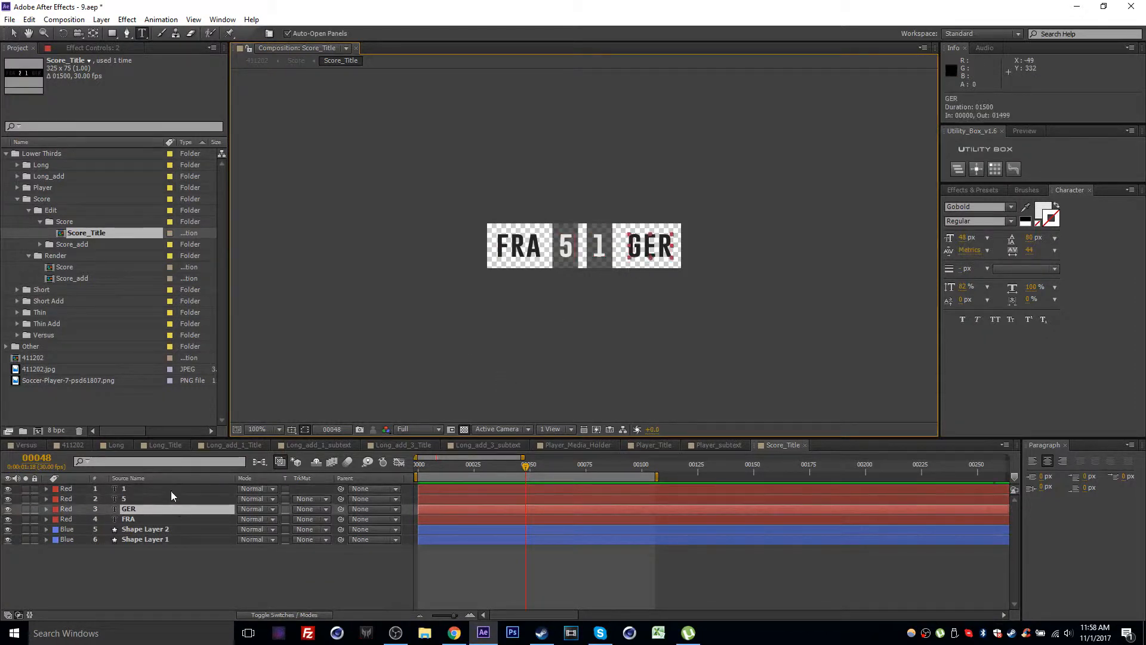
double_click(171, 489)
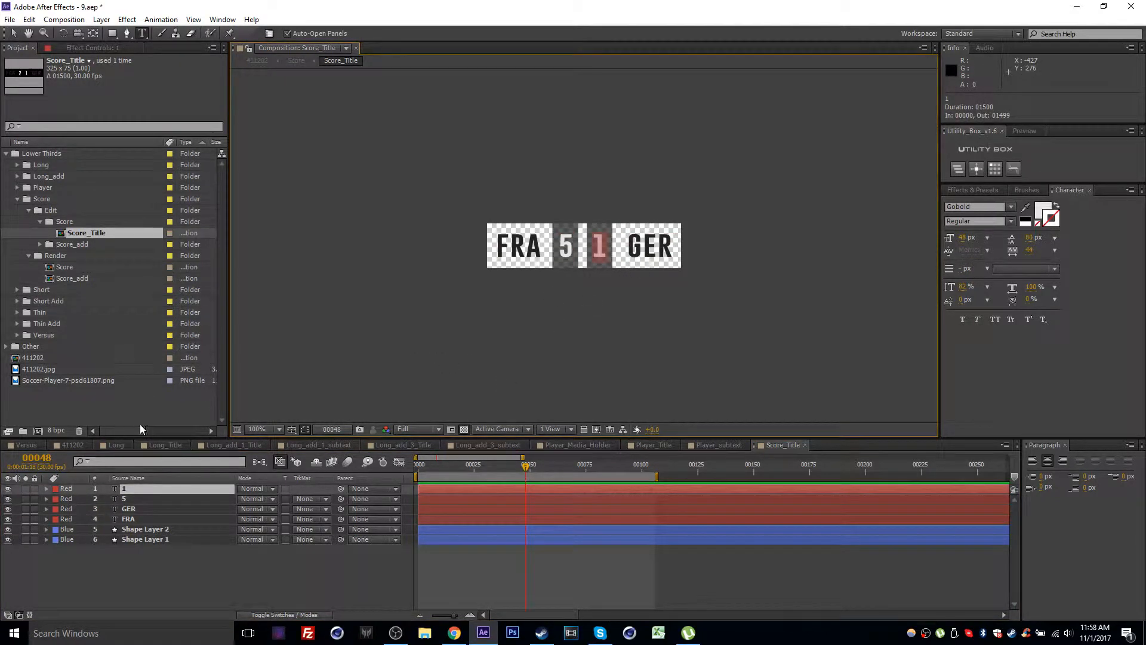
type("2")
left_click(471, 545)
Step: Change the team abbreviations in Score_Title from FRA to DK and from GER to FR, and return to the 411202 composition
left_click(517, 245)
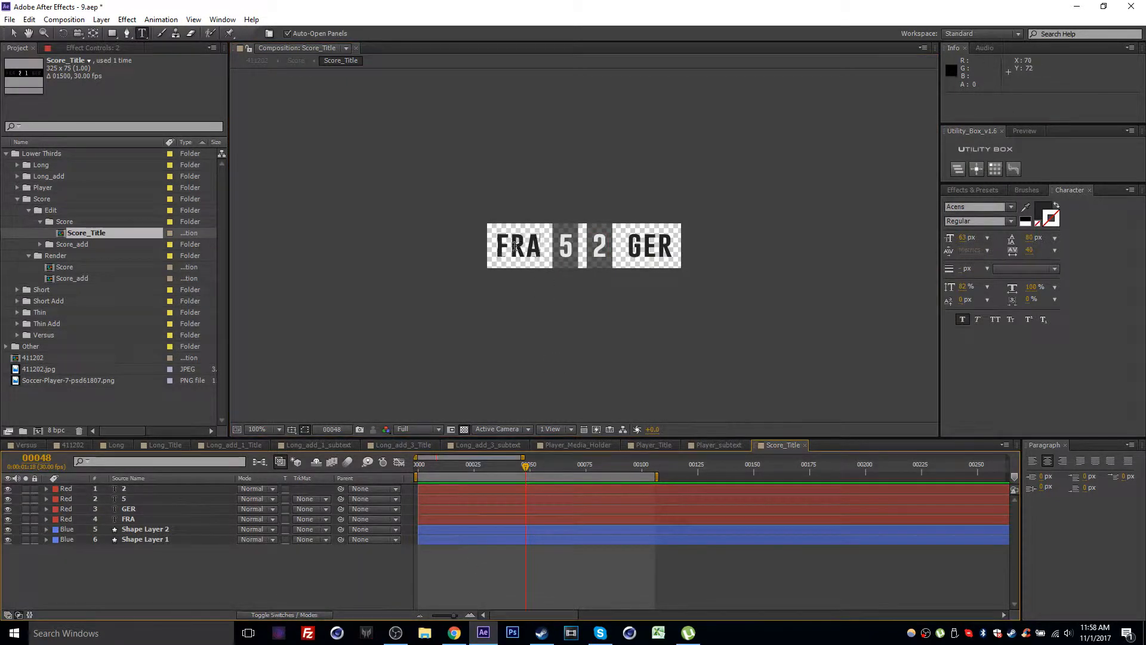
double_click(517, 245)
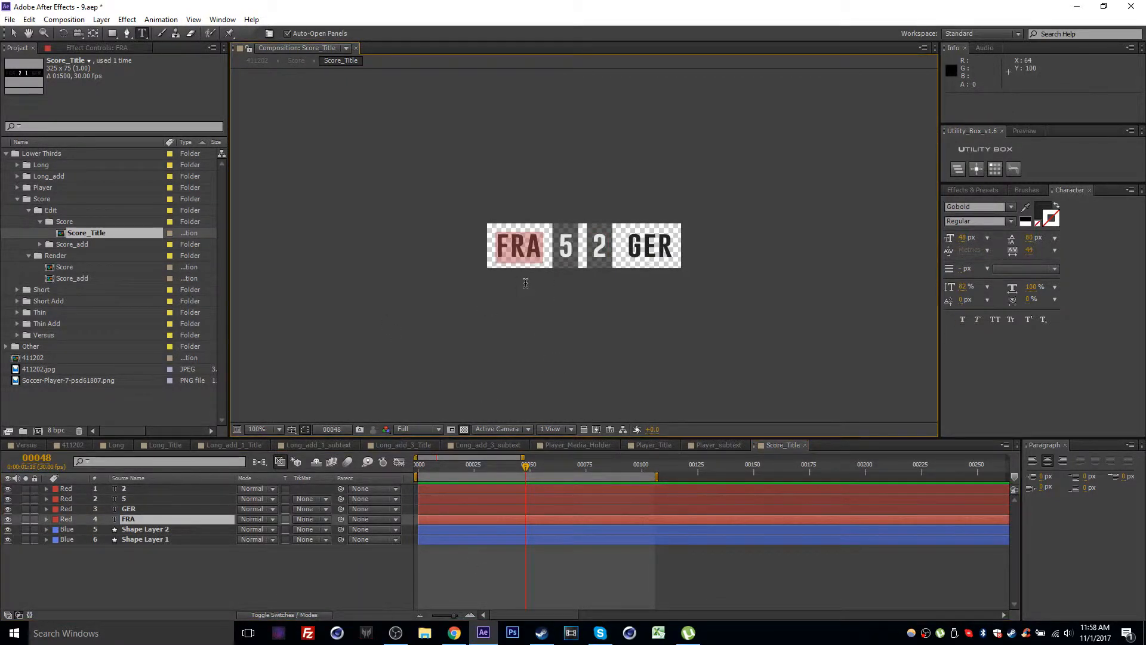
type("DK")
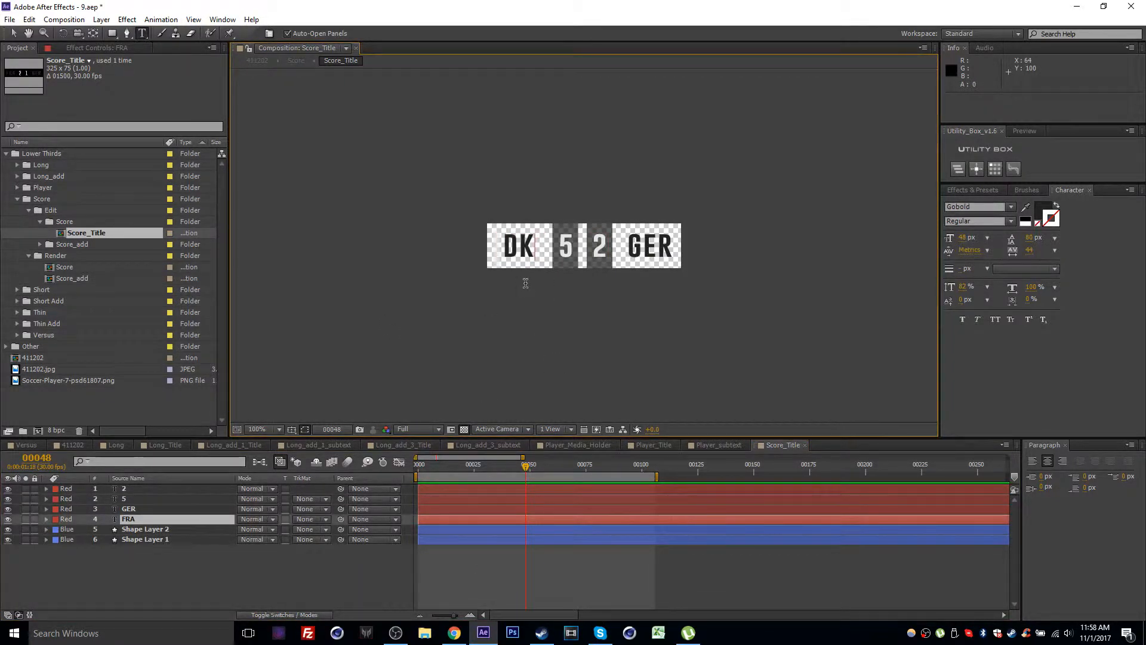
left_click(652, 248)
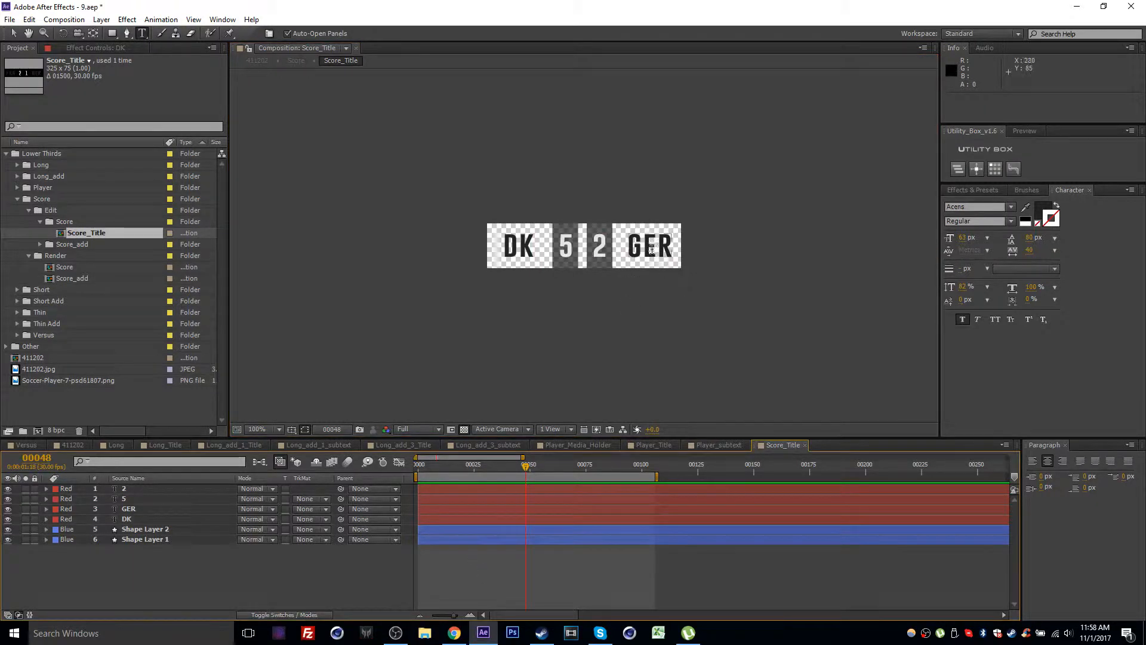
double_click(652, 246)
type("FR")
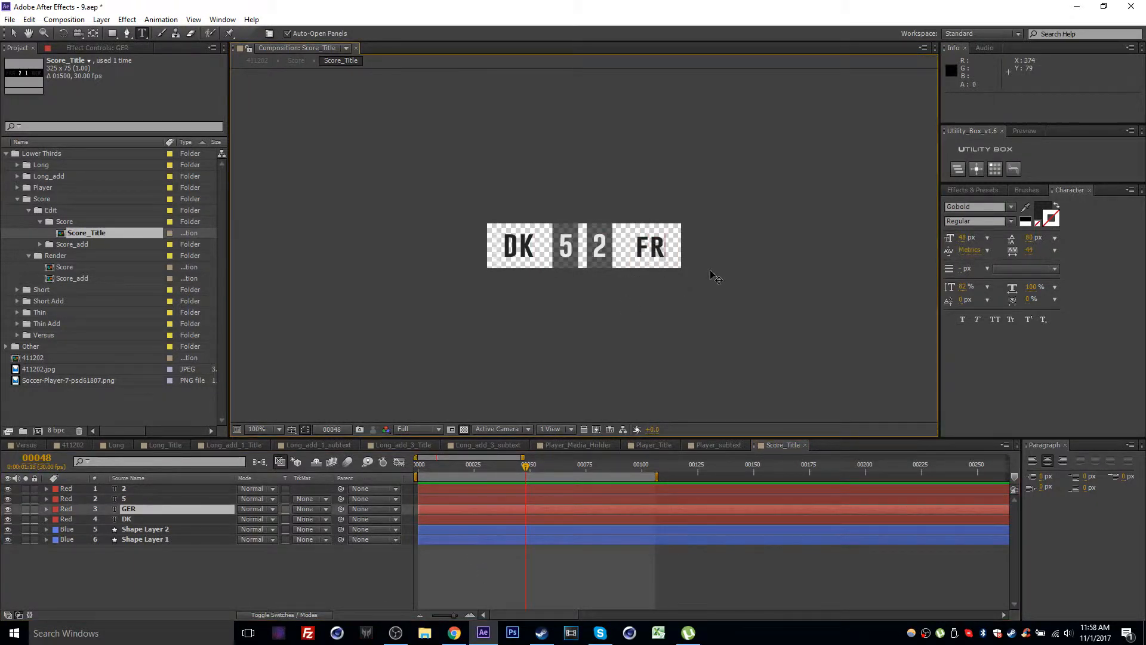
key("BackSpace")
key("BackSpace")
type("FR")
left_click(565, 573)
key("v")
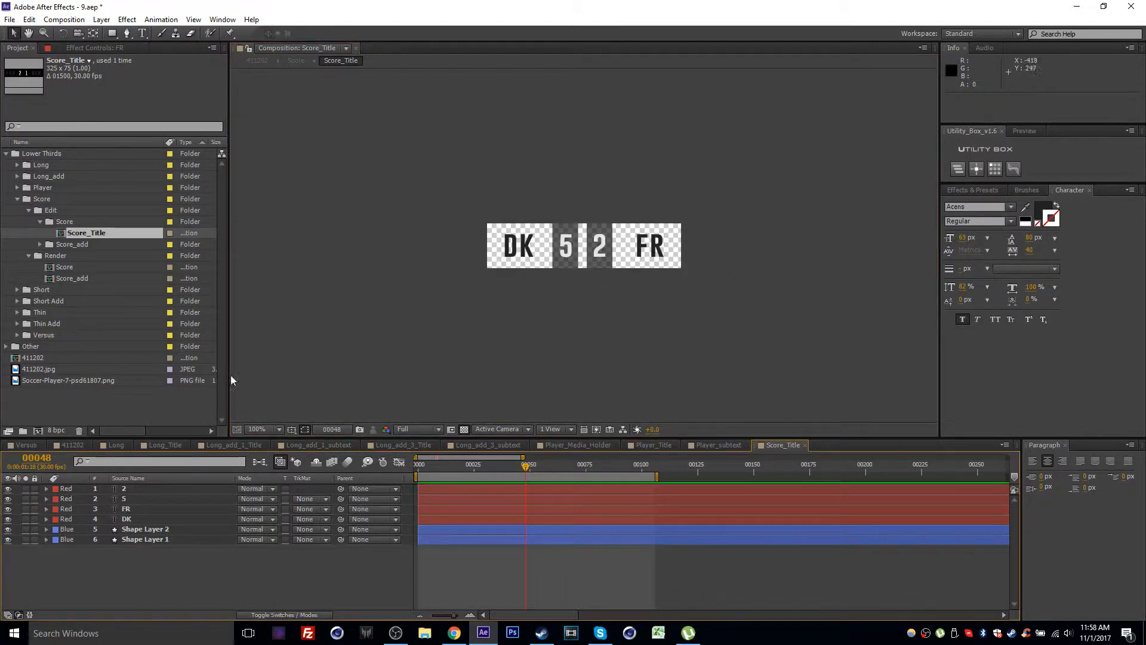
left_click(70, 445)
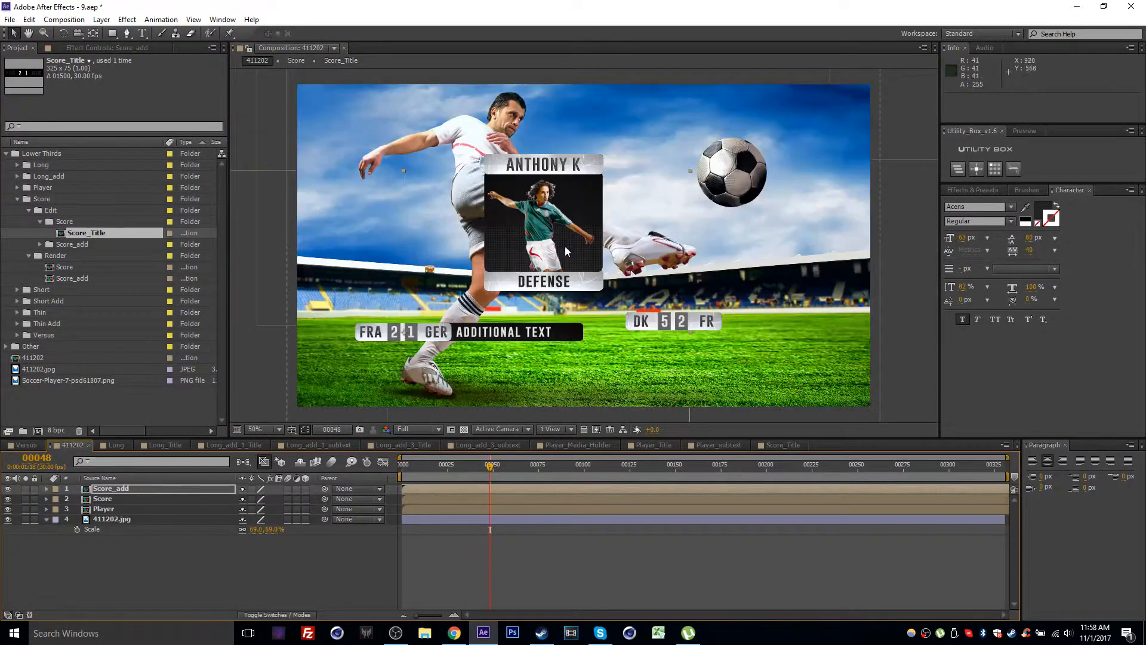
Step: Add Thin at about 716, 466 and Thin_add at about 1002, 592 to the 411202 composition from their Render folders
left_click(9, 295)
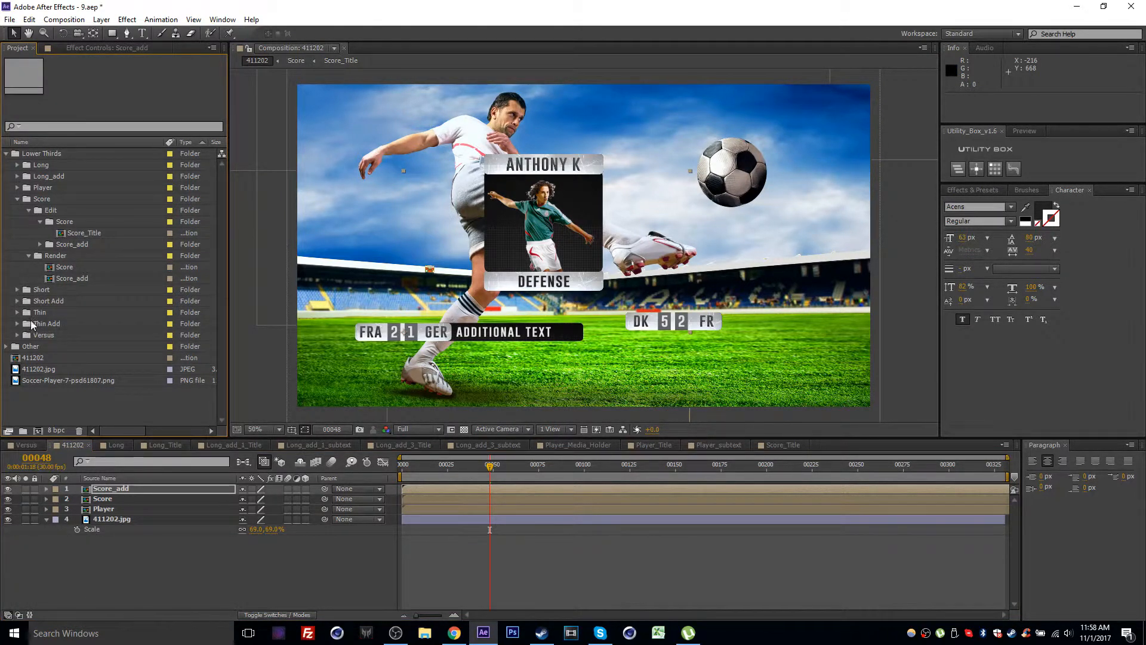
left_click(18, 312)
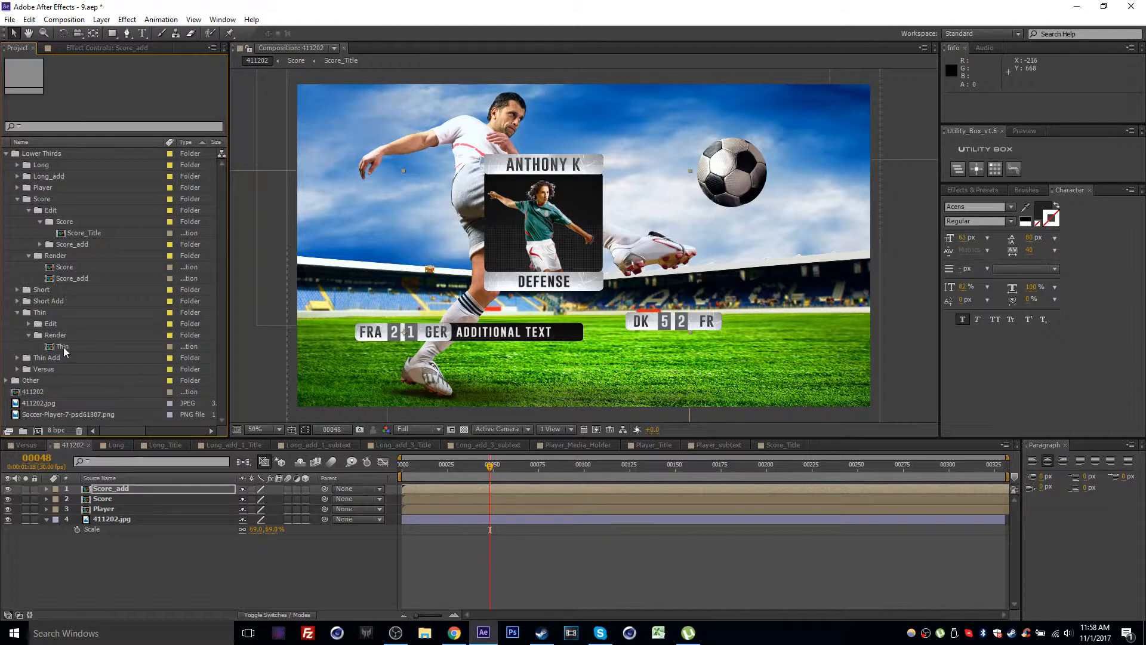
left_click_drag(64, 351, 511, 223)
left_click(18, 358)
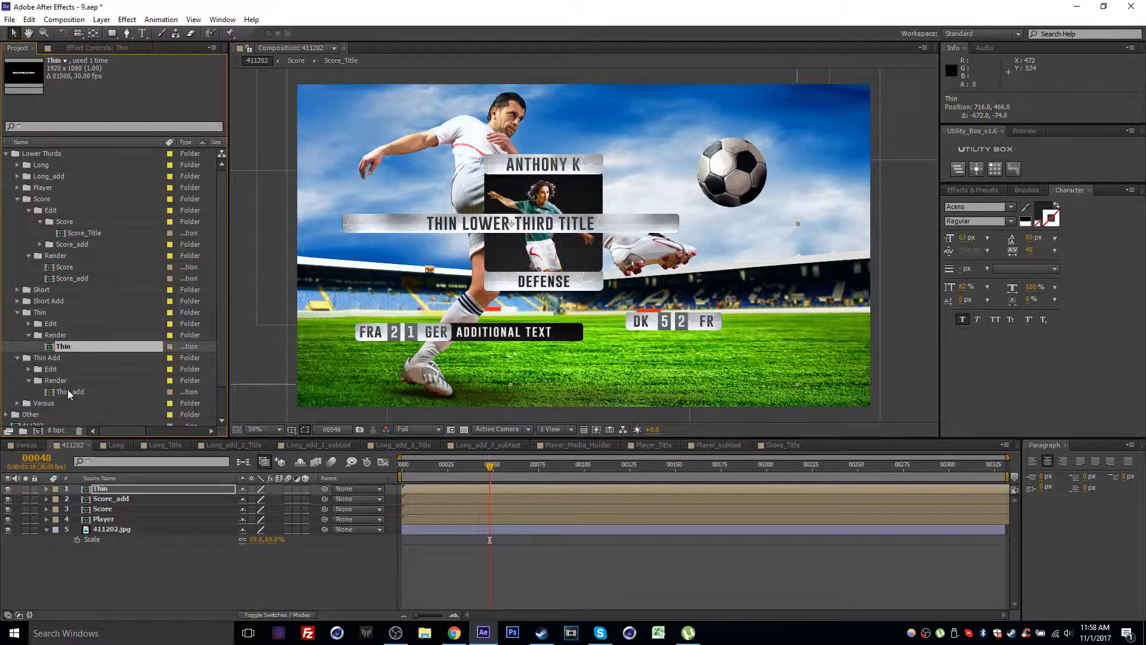
left_click_drag(69, 392, 621, 256)
scroll(125, 273, "down", 1)
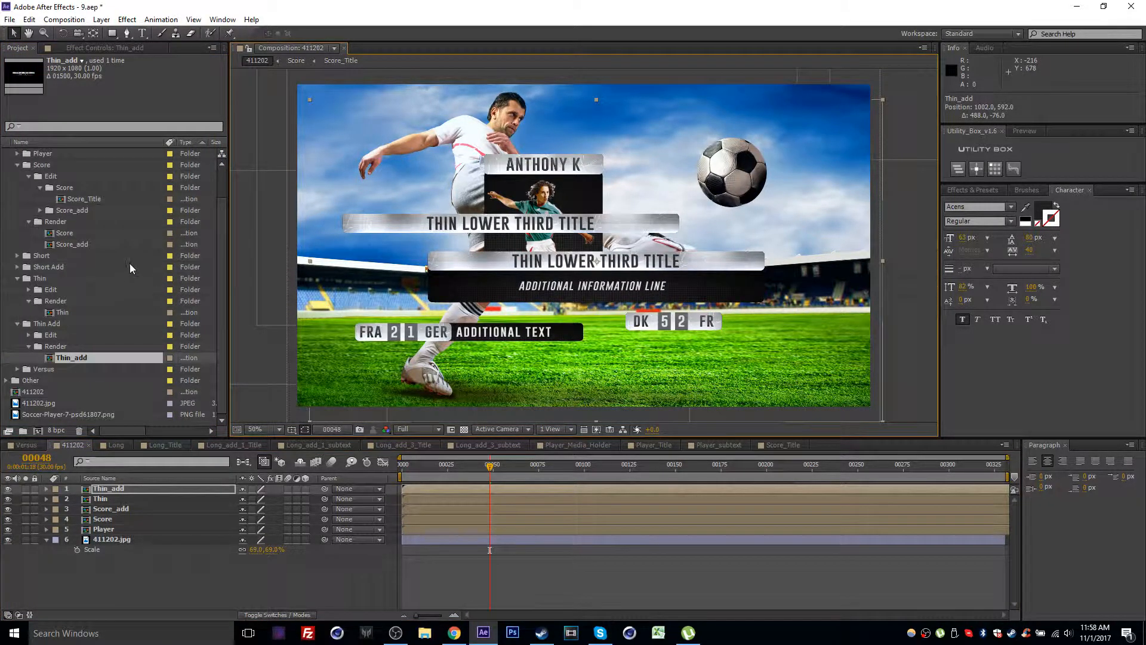
scroll(127, 259, "up", 1)
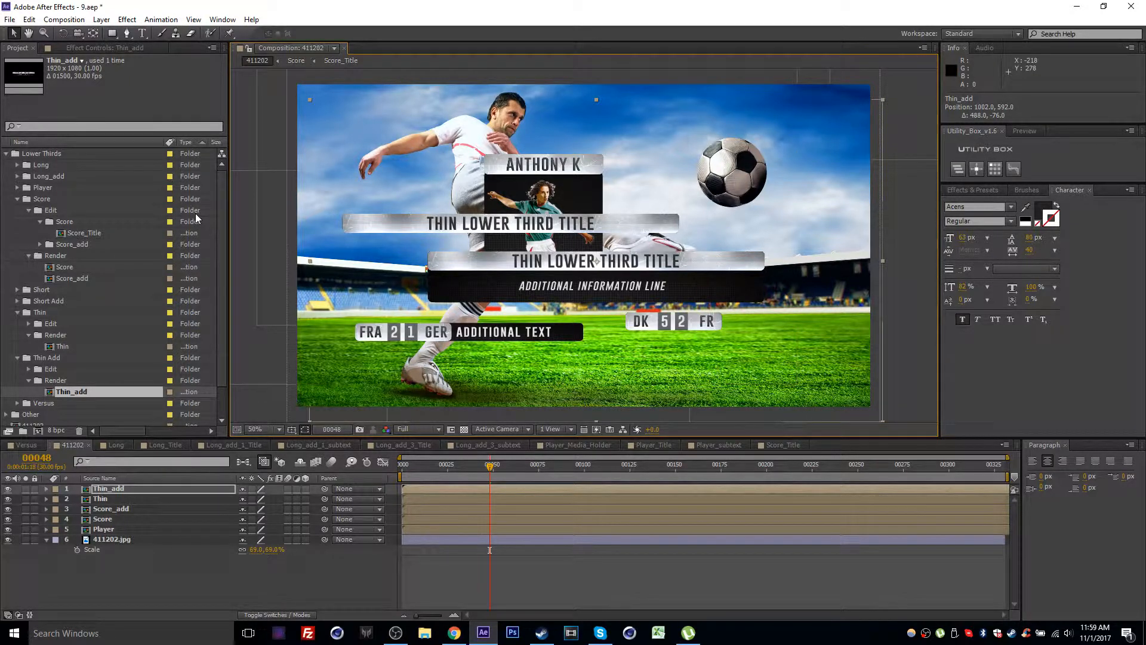
scroll(192, 219, "down", 1)
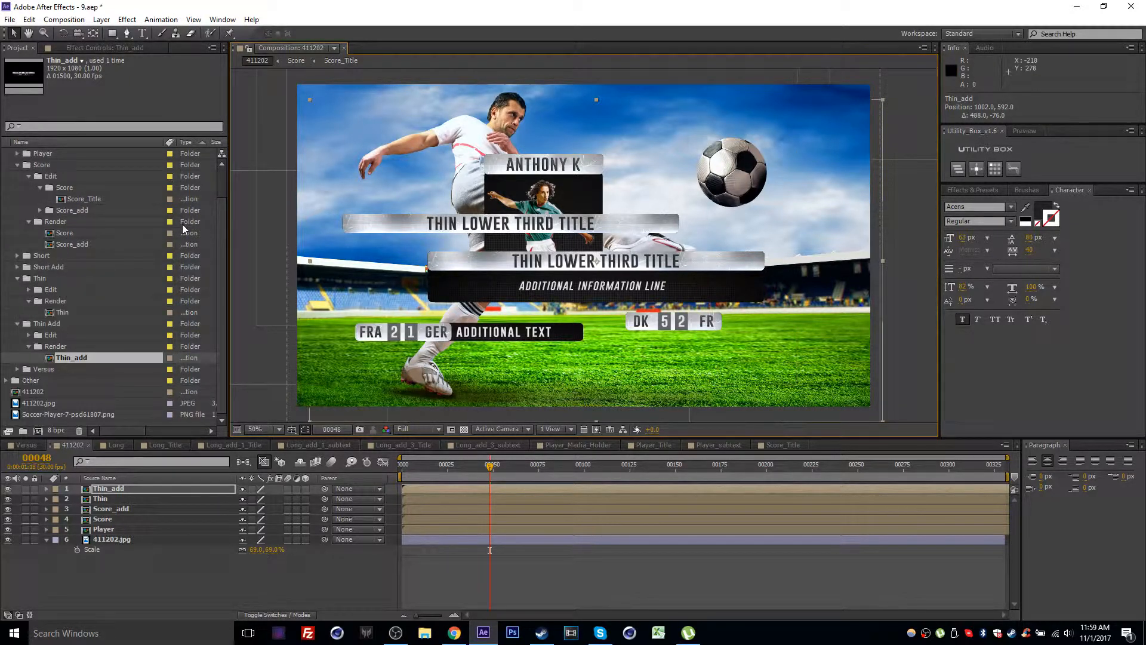